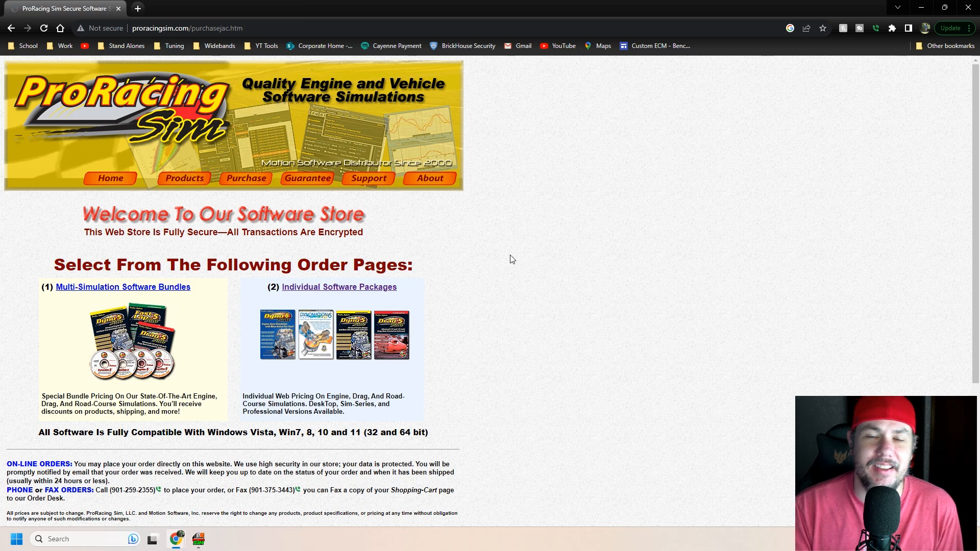
Step: Open the order page for individual software packages in the ProRacing Sim store
scroll(517, 265, "down", 4)
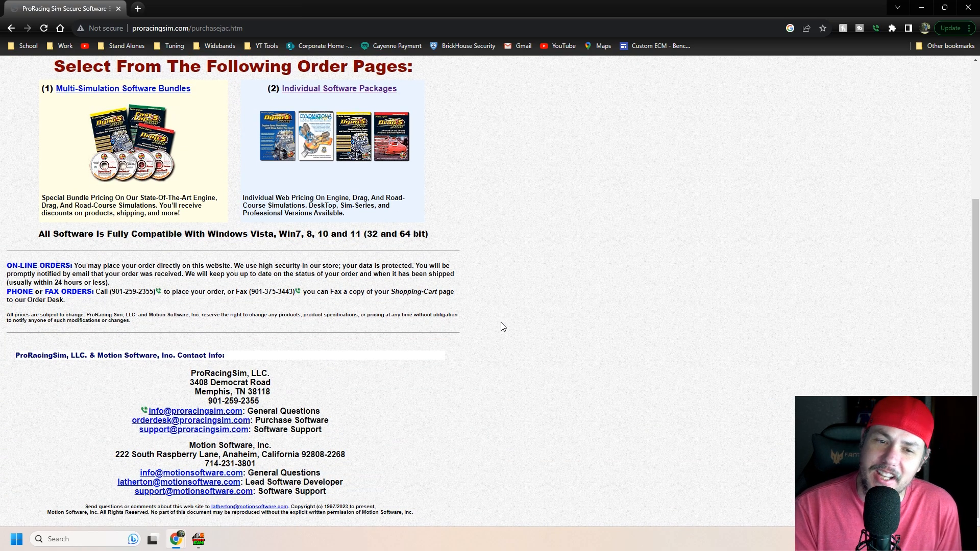
scroll(498, 321, "up", 4)
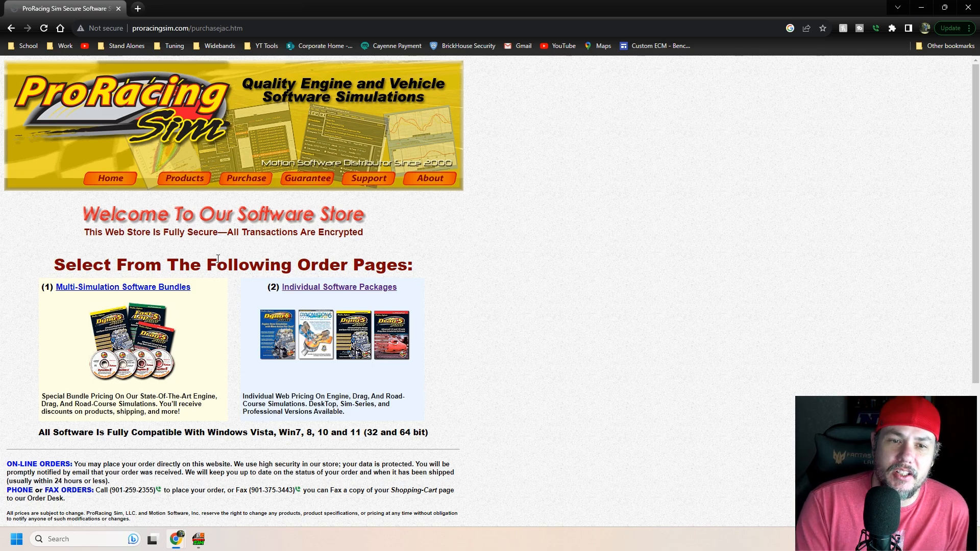
left_click(324, 287)
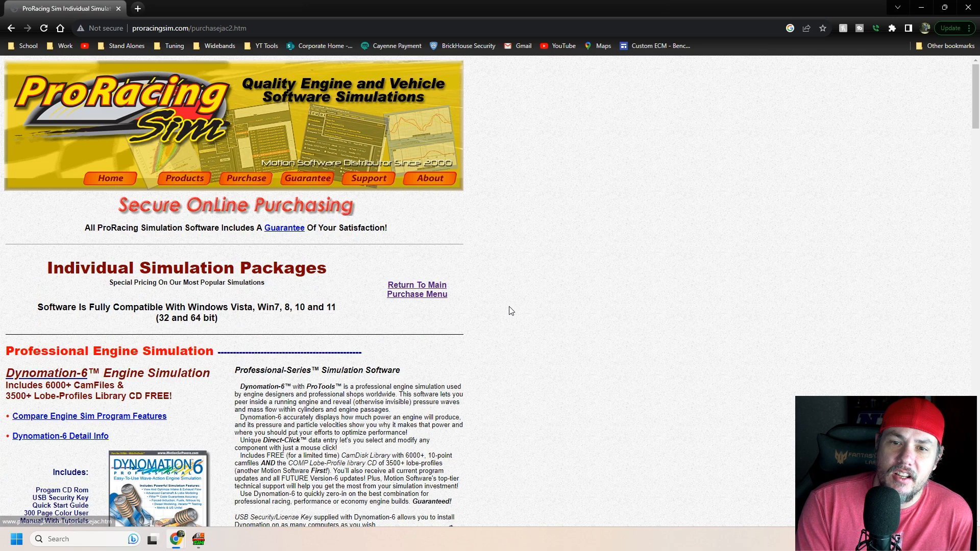
Step: Review the Dynomation-6 and DynoSim6 listings, including the DynoSim6 With ProTools package and its price
scroll(302, 327, "down", 3)
scroll(303, 327, "down", 4)
scroll(303, 327, "up", 4)
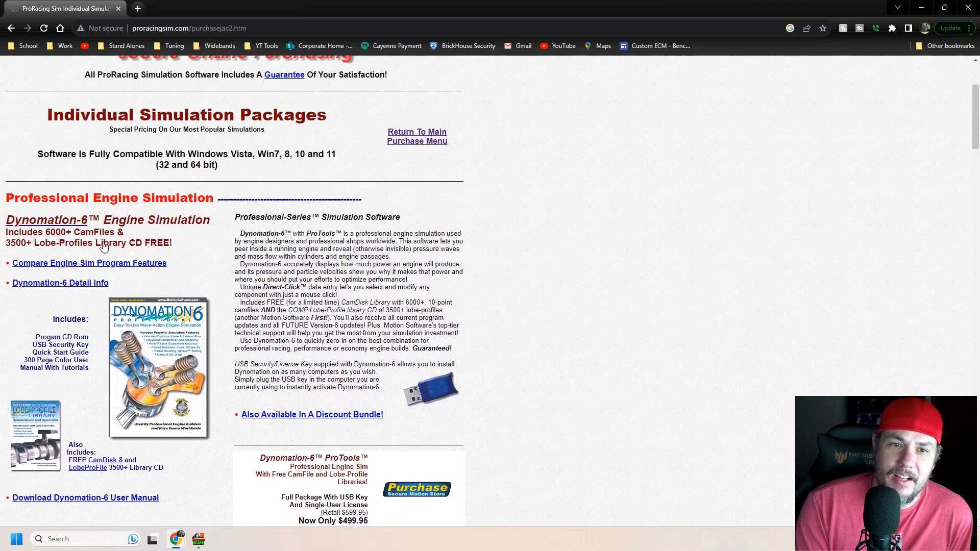
scroll(315, 290, "down", 6)
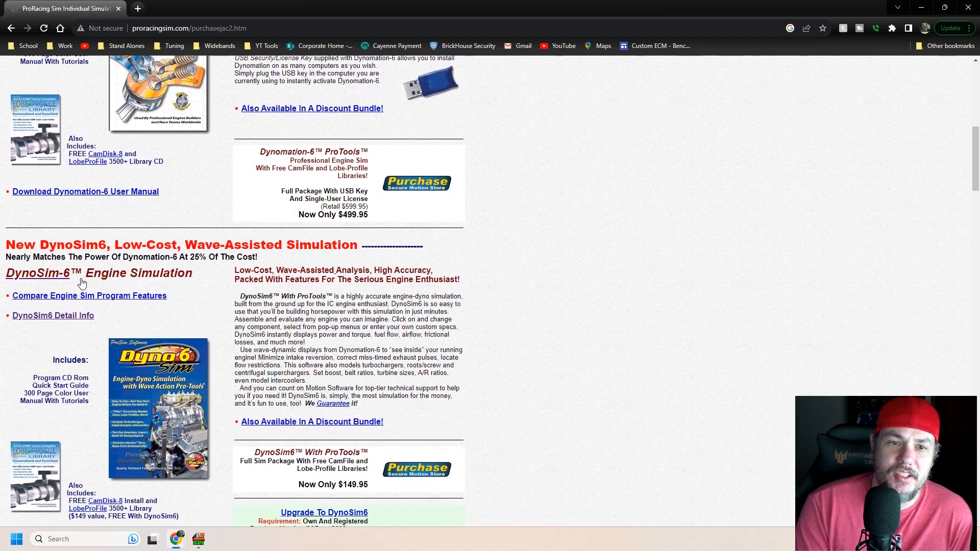
scroll(402, 320, "down", 2)
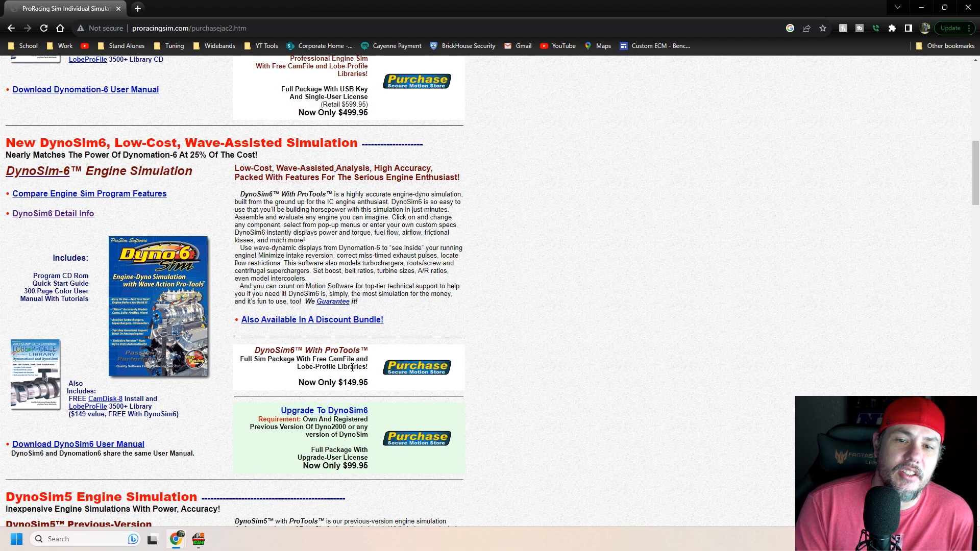
left_click_drag(366, 377, 257, 351)
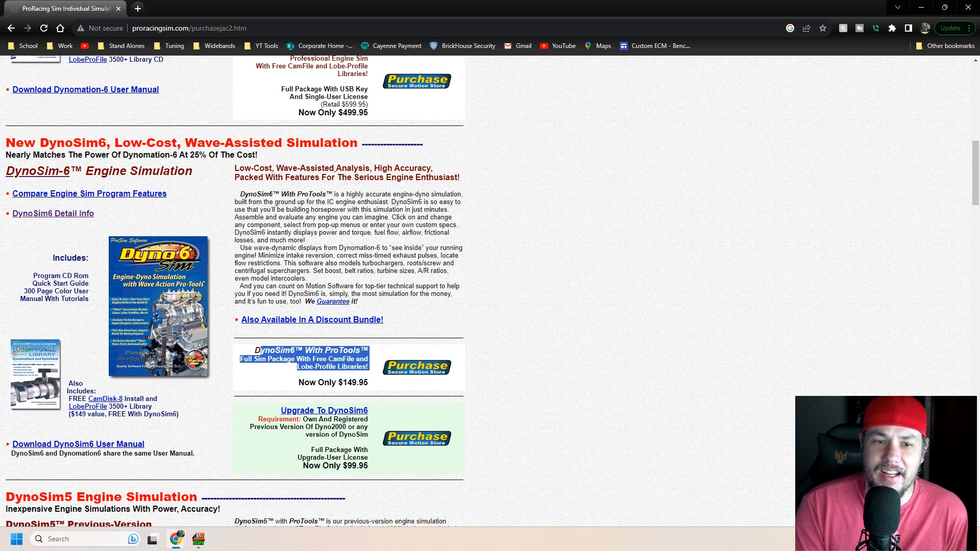
left_click(428, 312)
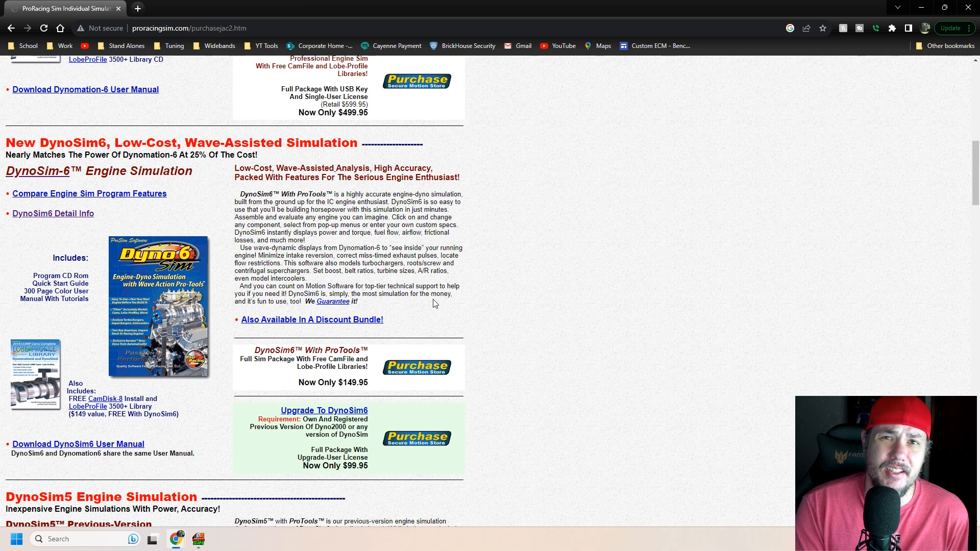
Step: Compare the cheaper packages, from DynoSim5 With ProTools through to DeskTop Dyno5, and return to the DynoSim6 listing
scroll(456, 329, "down", 4)
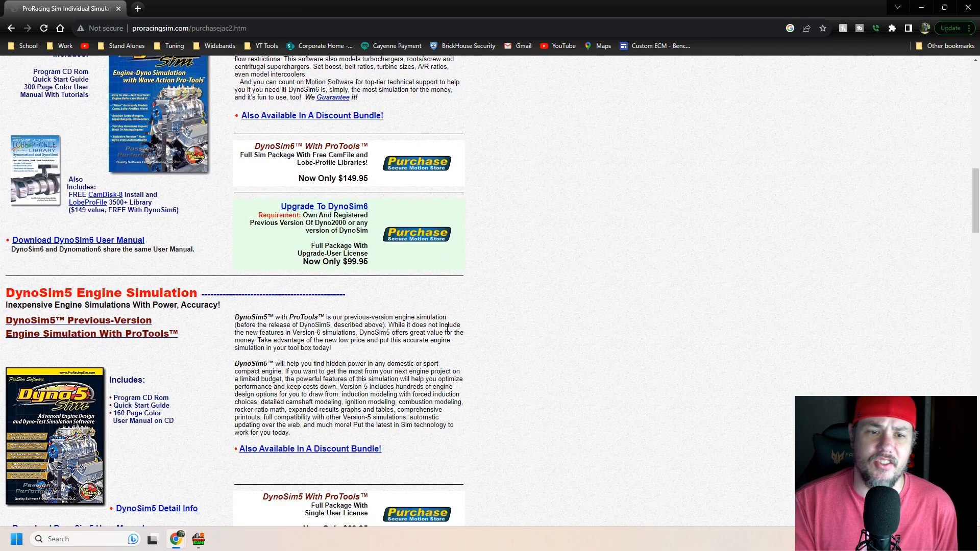
scroll(447, 329, "down", 4)
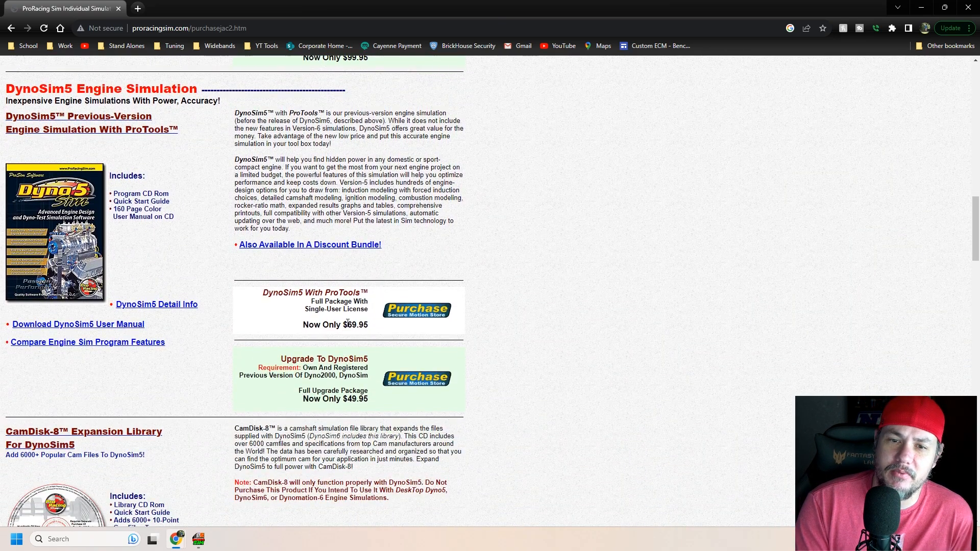
left_click_drag(364, 326, 248, 331)
left_click(281, 320)
scroll(322, 337, "down", 7)
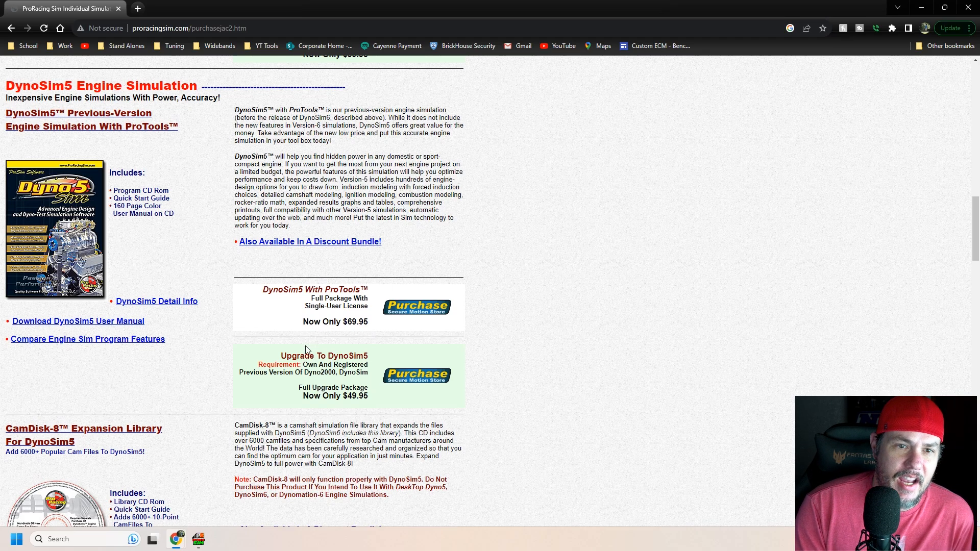
scroll(306, 350, "down", 15)
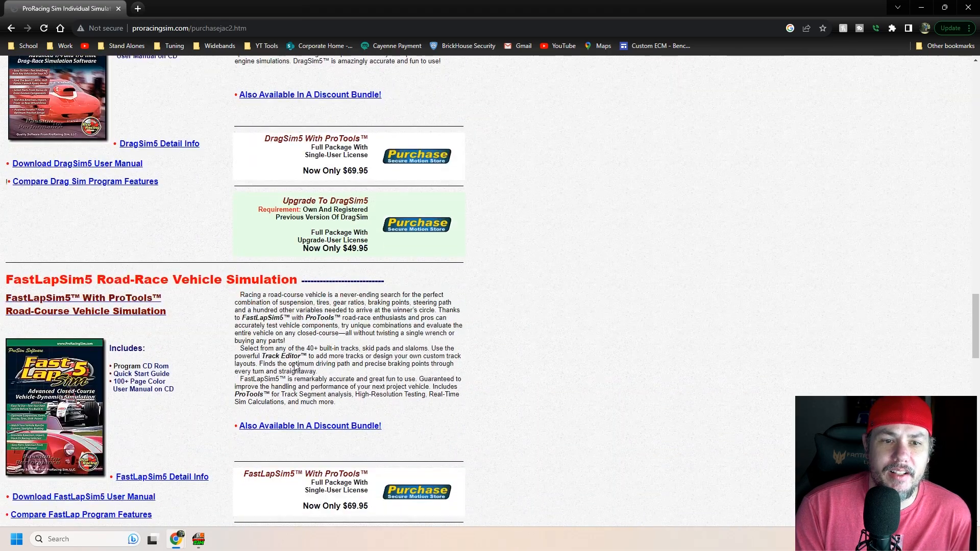
scroll(295, 368, "down", 1)
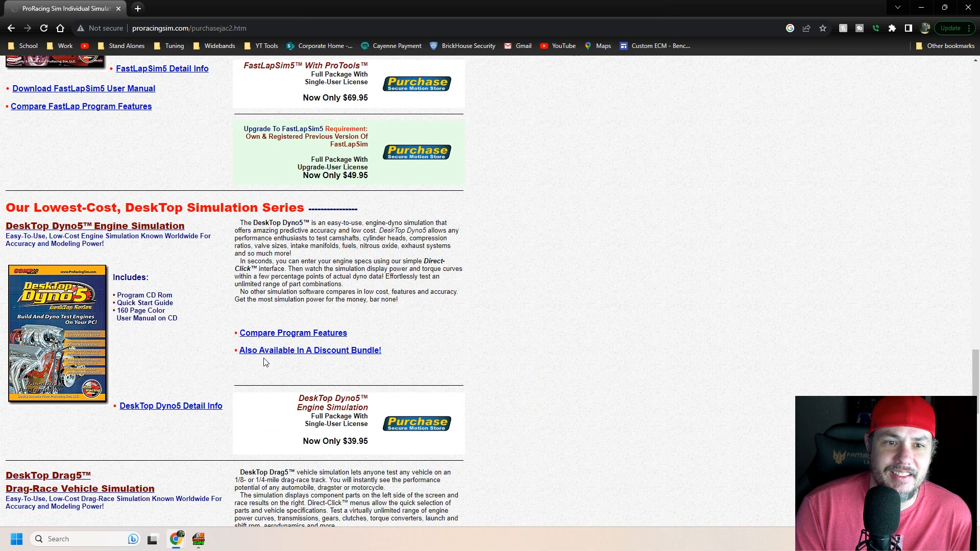
left_click_drag(373, 440, 293, 391)
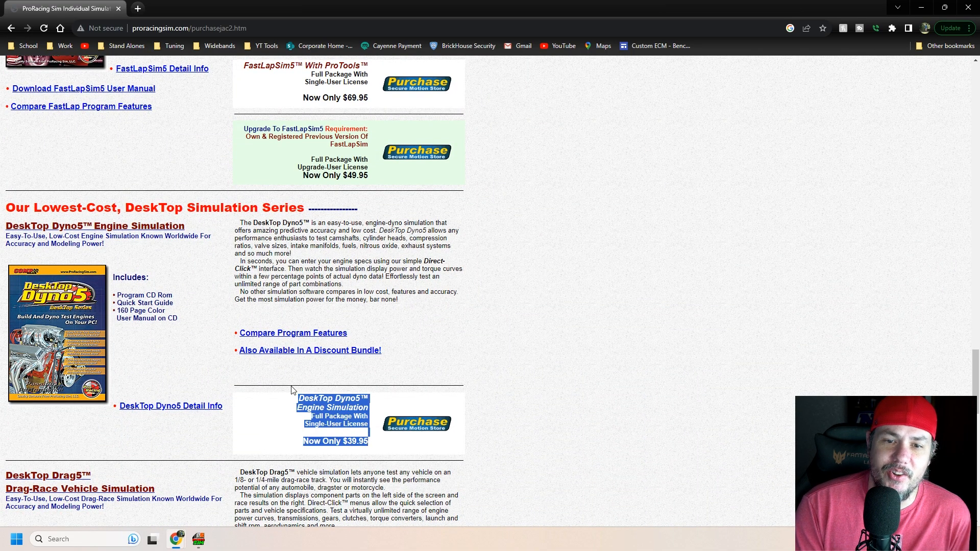
scroll(388, 340, "up", 20)
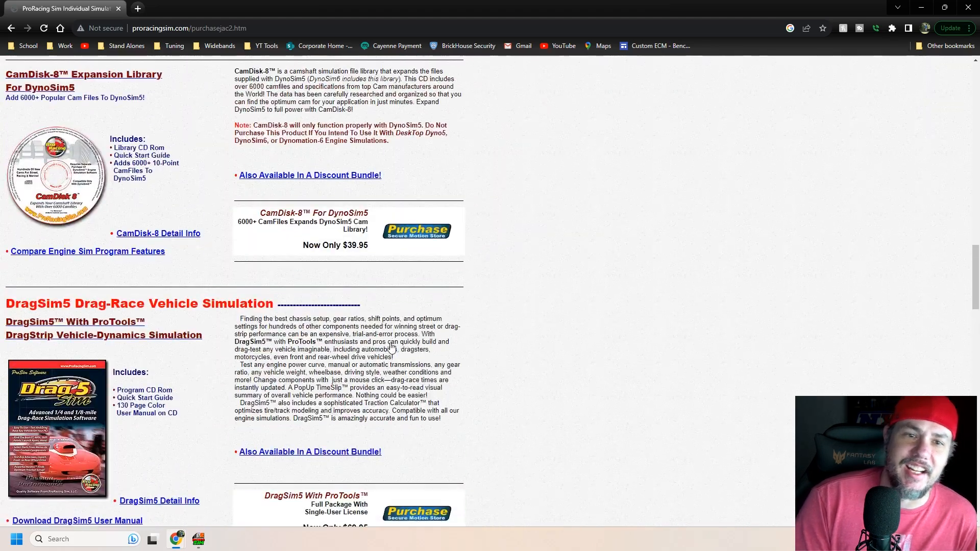
scroll(388, 332, "up", 10)
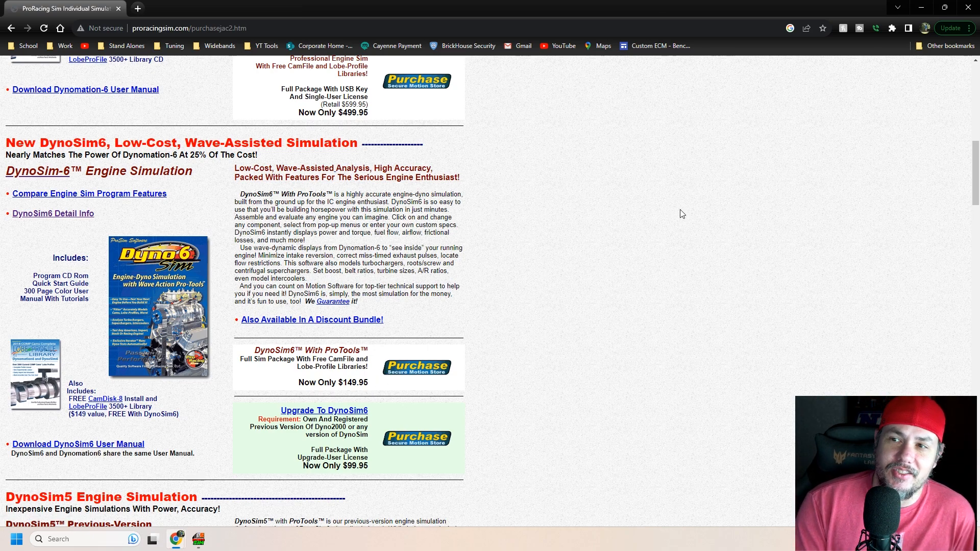
Step: Switch to DynoSim6, show the engine component data beside the power graph, and temporarily enlarge the pressure and velocity graphs below it
left_click(925, 9)
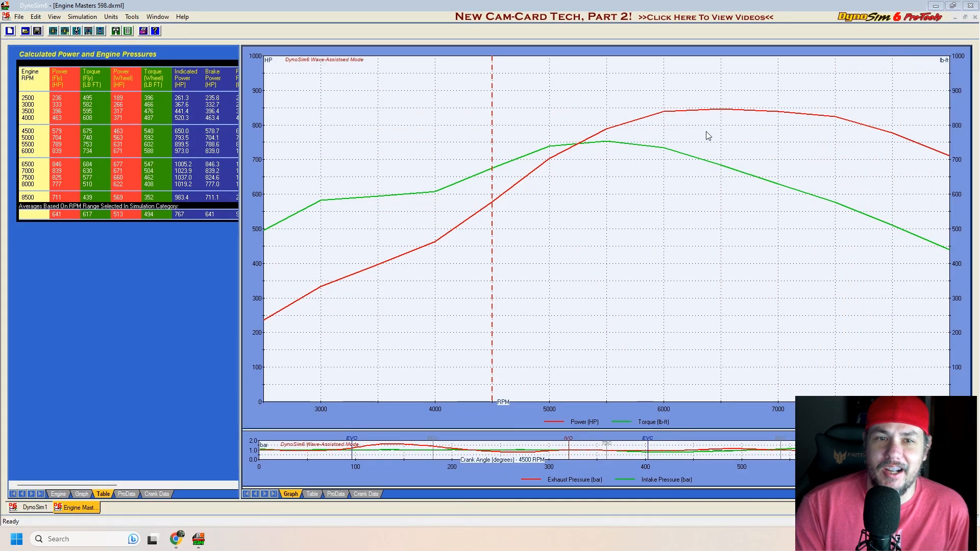
left_click(58, 494)
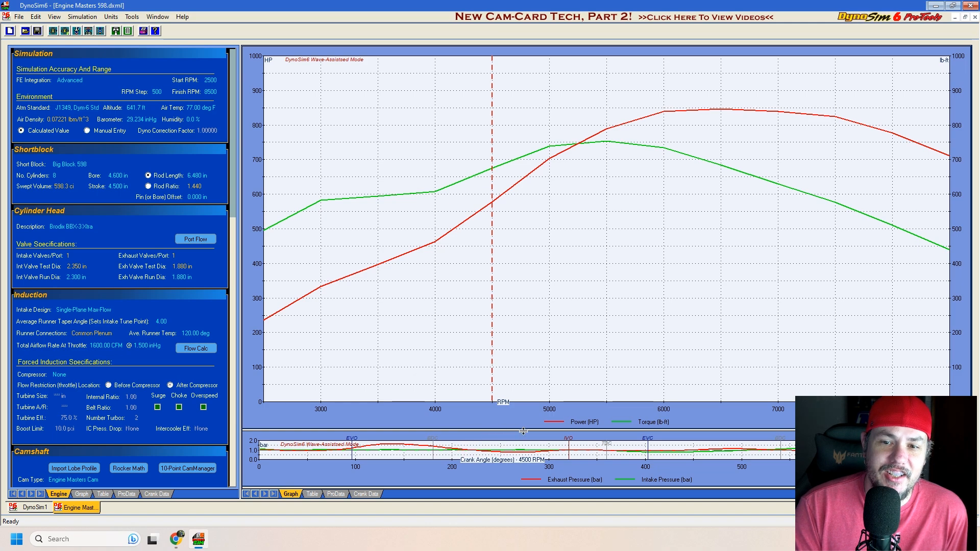
left_click_drag(536, 432, 548, 208)
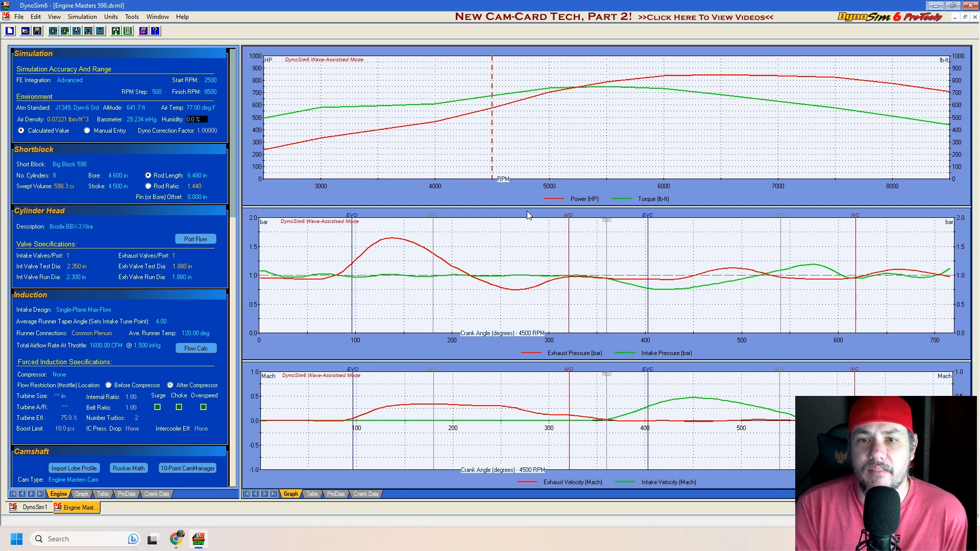
left_click_drag(527, 209, 562, 431)
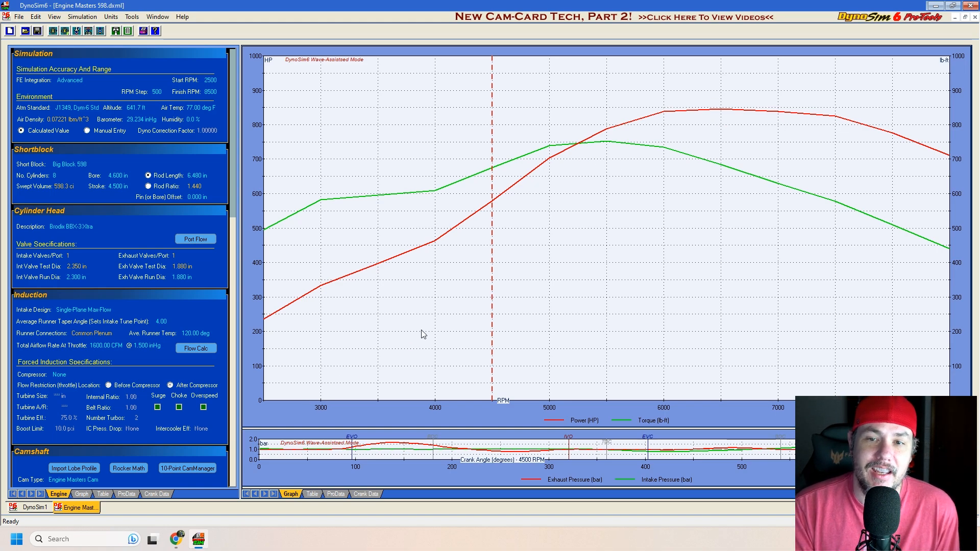
Step: View the Engine Masters dyno graph in Chrome, and display the calculated power table in place of the graphs in DynoSim6
mouse_move(176, 539)
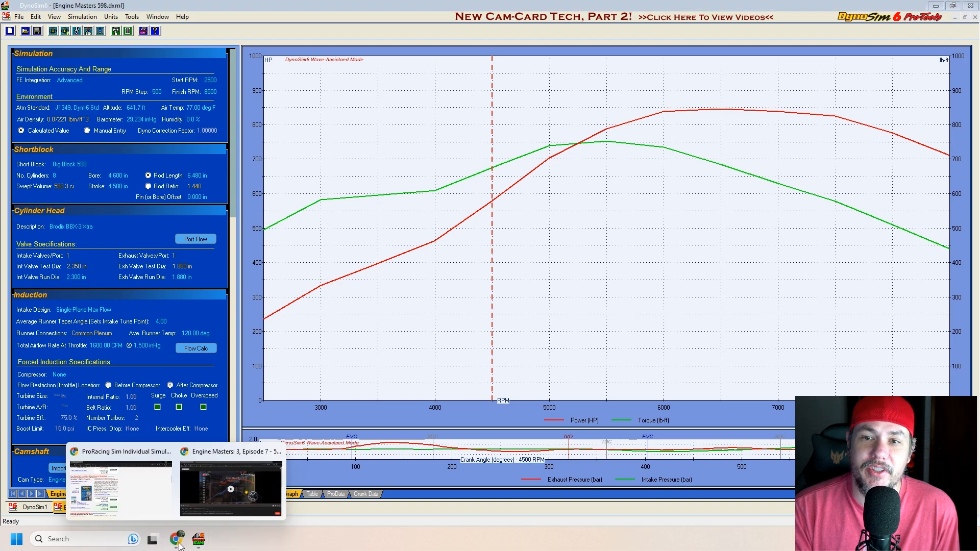
left_click(231, 489)
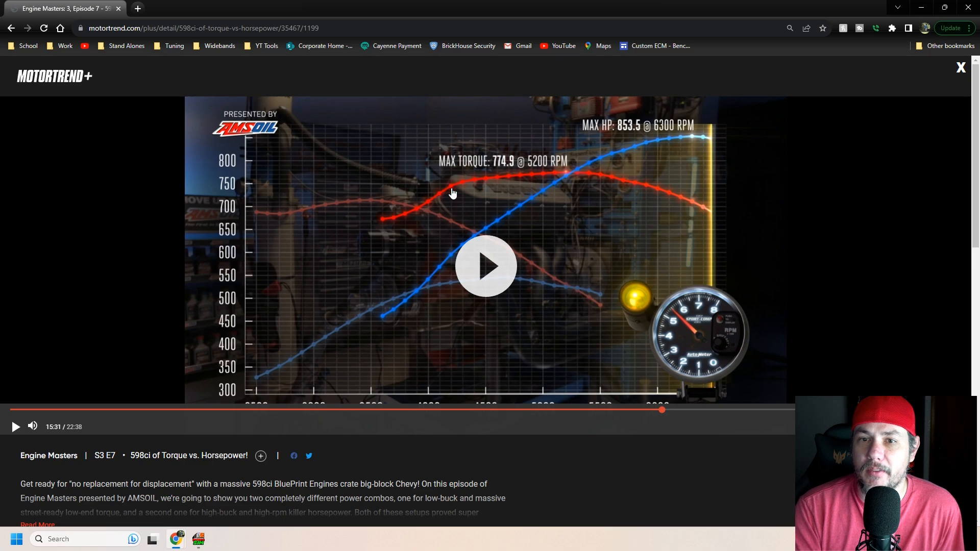
left_click(200, 539)
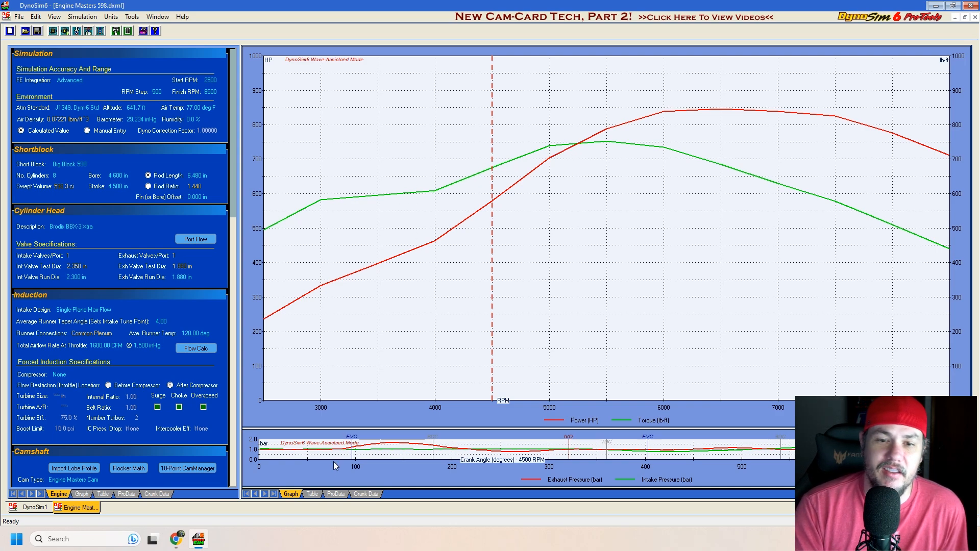
left_click(313, 494)
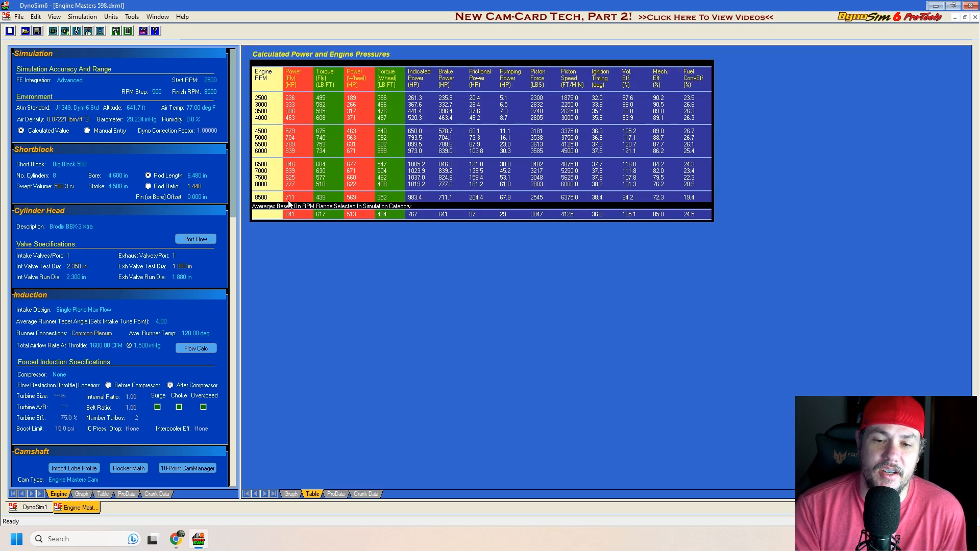
Step: Compare the peak horsepower and torque on the Engine Masters dyno graph in Chrome with the calculated power table in DynoSim6
mouse_move(176, 539)
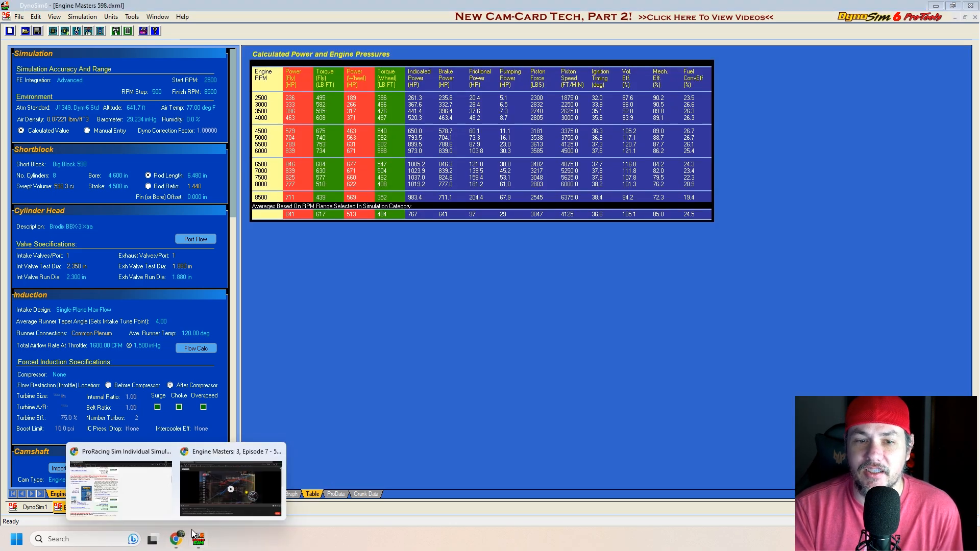
left_click(229, 477)
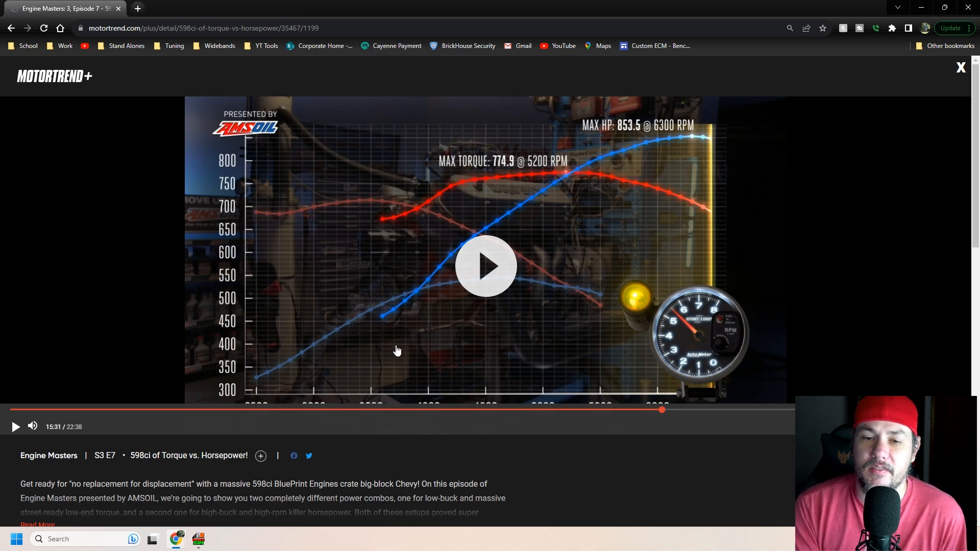
left_click(199, 546)
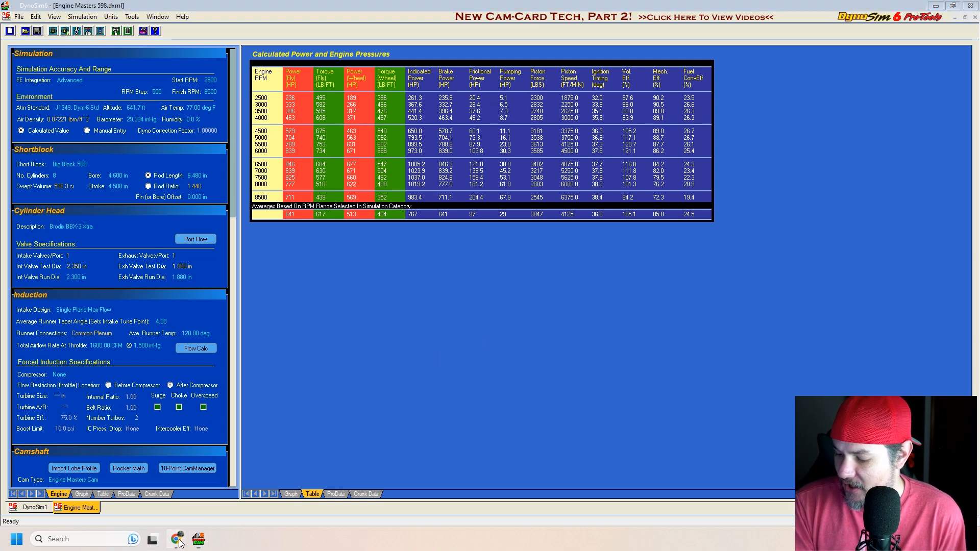
mouse_move(177, 539)
left_click(253, 488)
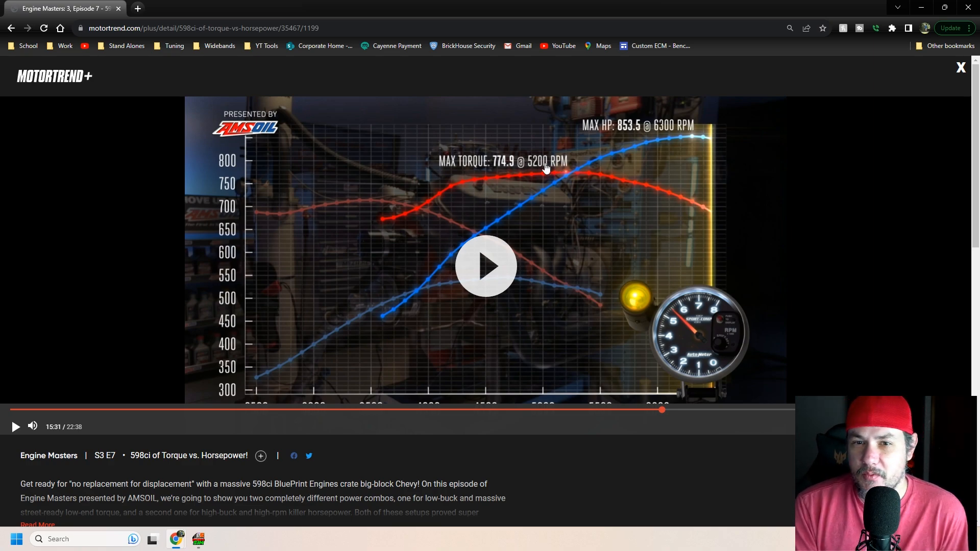
left_click(199, 539)
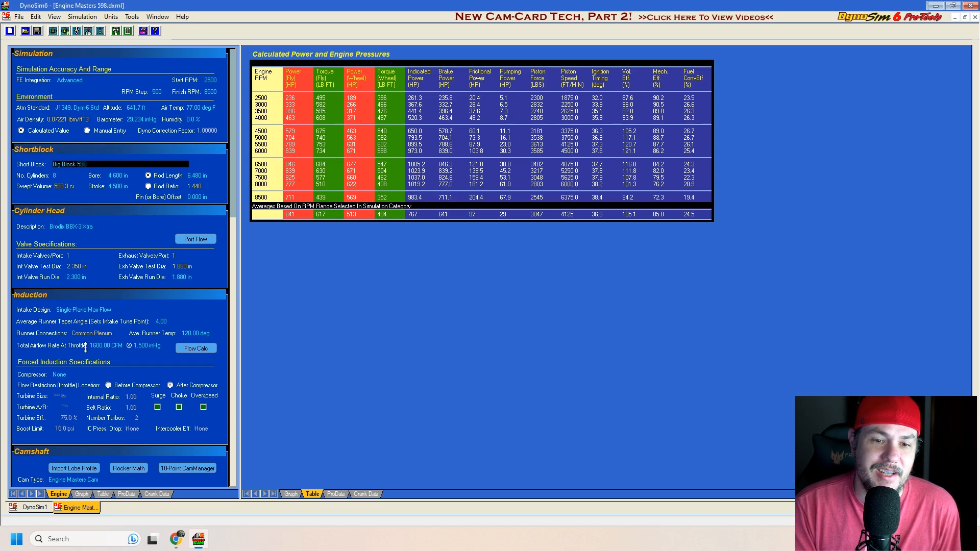
left_click(177, 539)
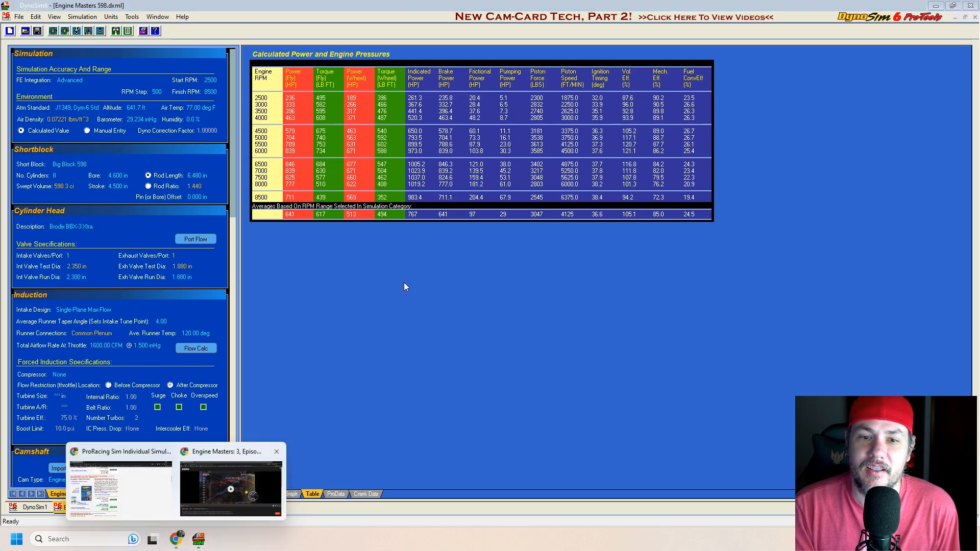
left_click(228, 482)
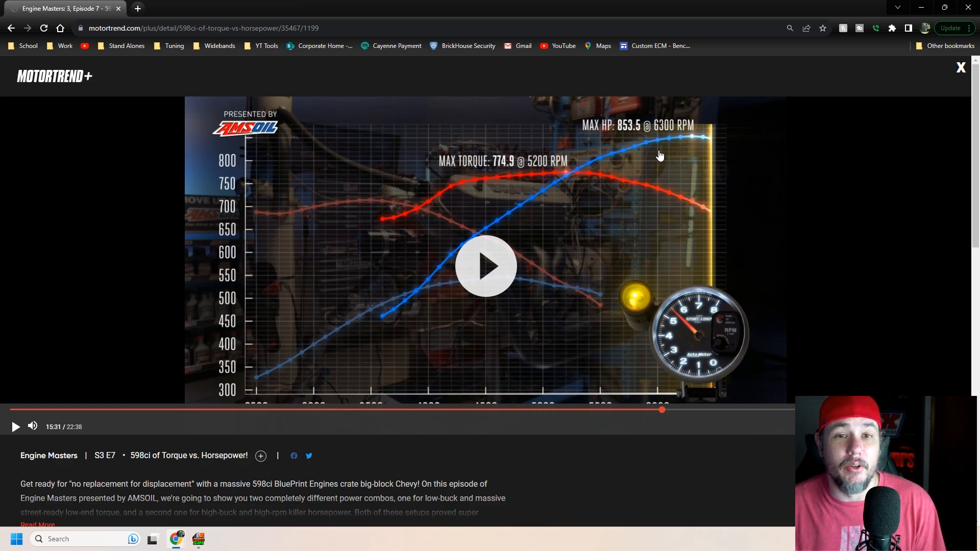
right_click(773, 1)
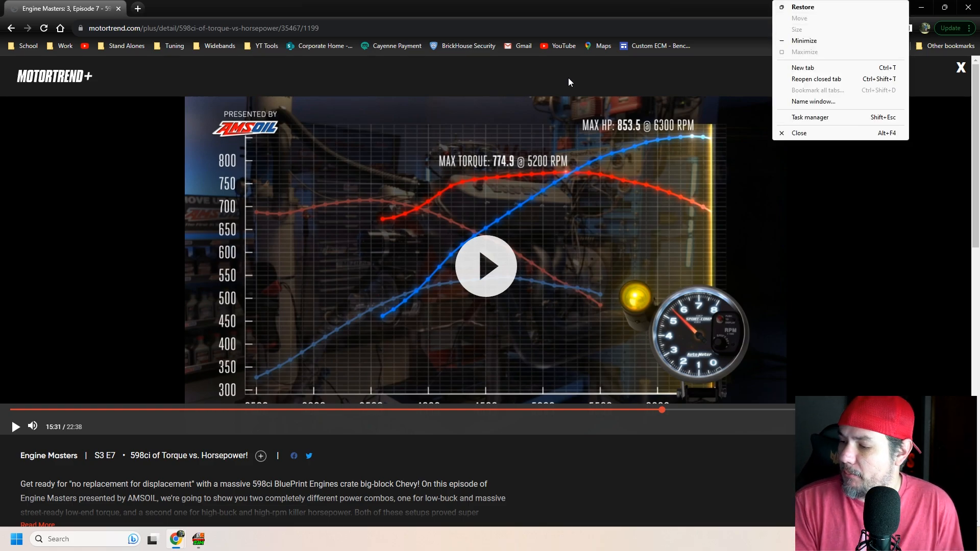
left_click(678, 24)
left_click(924, 8)
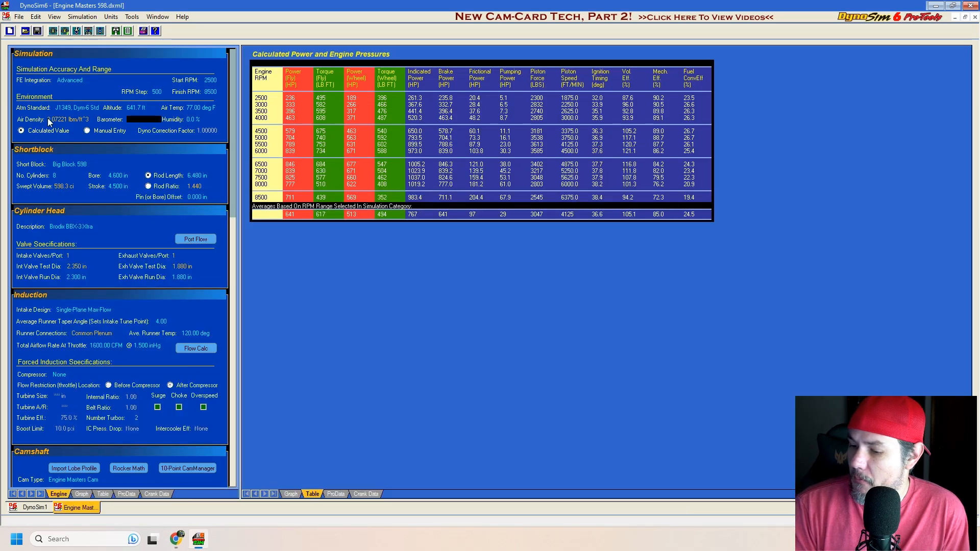
Step: Open the saved truck engine file from the DynoSim-6 engine files folder
left_click(24, 31)
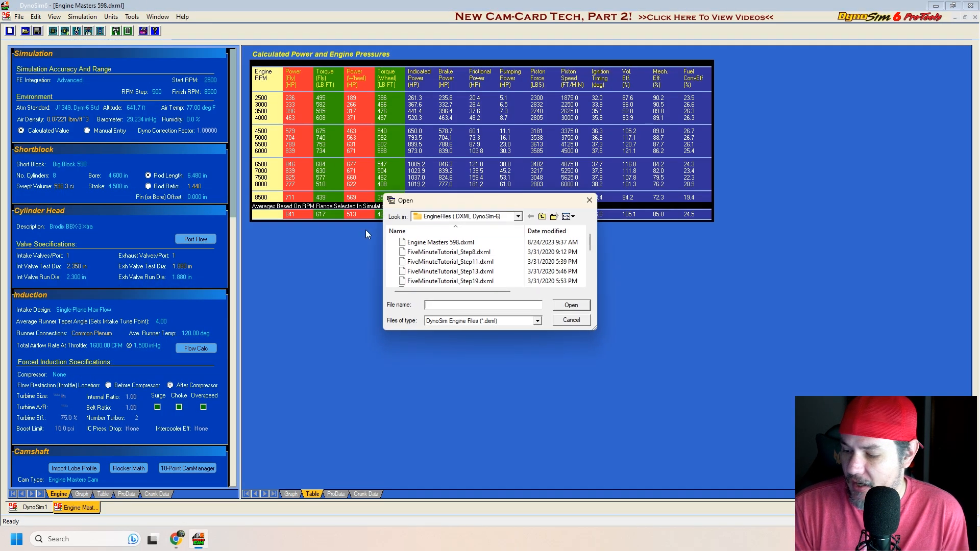
scroll(458, 252, "up", 5)
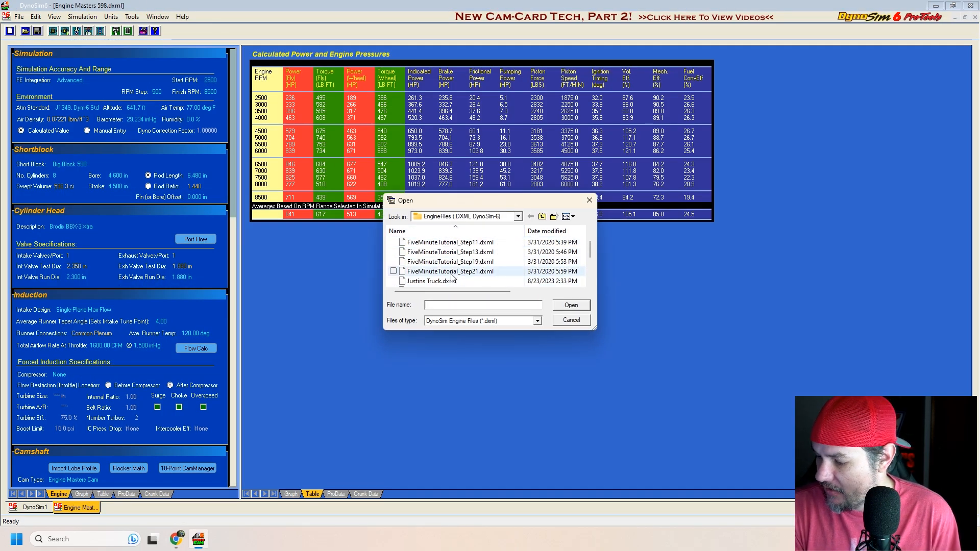
double_click(437, 281)
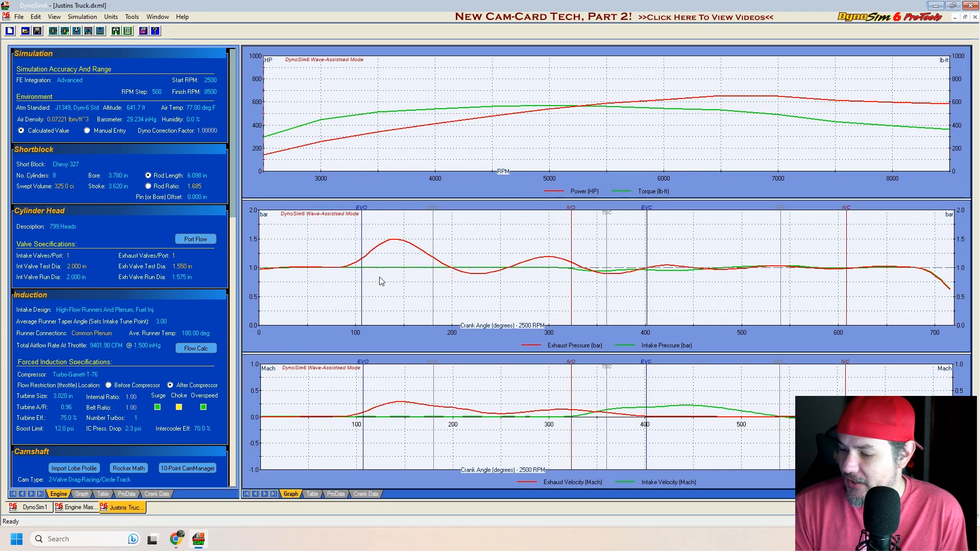
Step: Inspect the short block selection and the cylinder head's port-flow data, including its description and intake valve test diameter
left_click(83, 163)
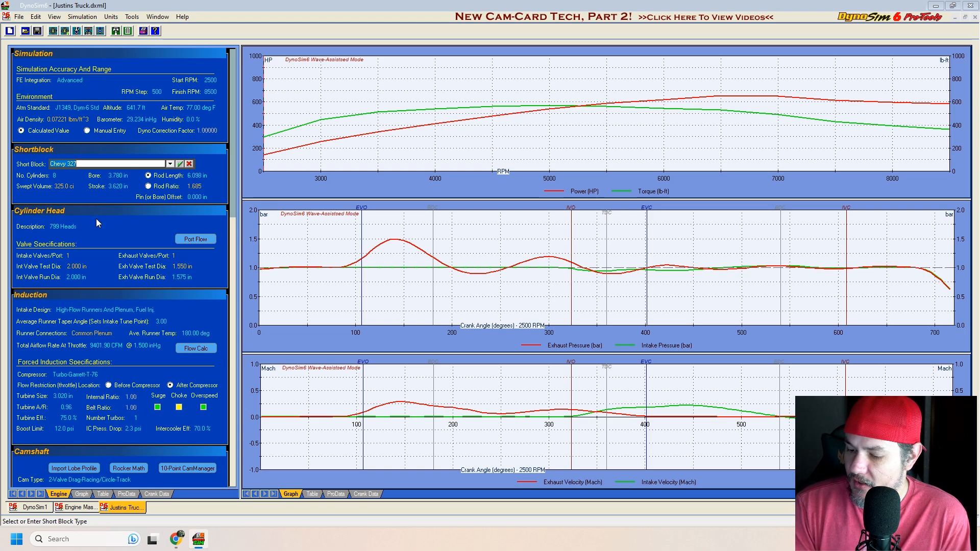
left_click(169, 226)
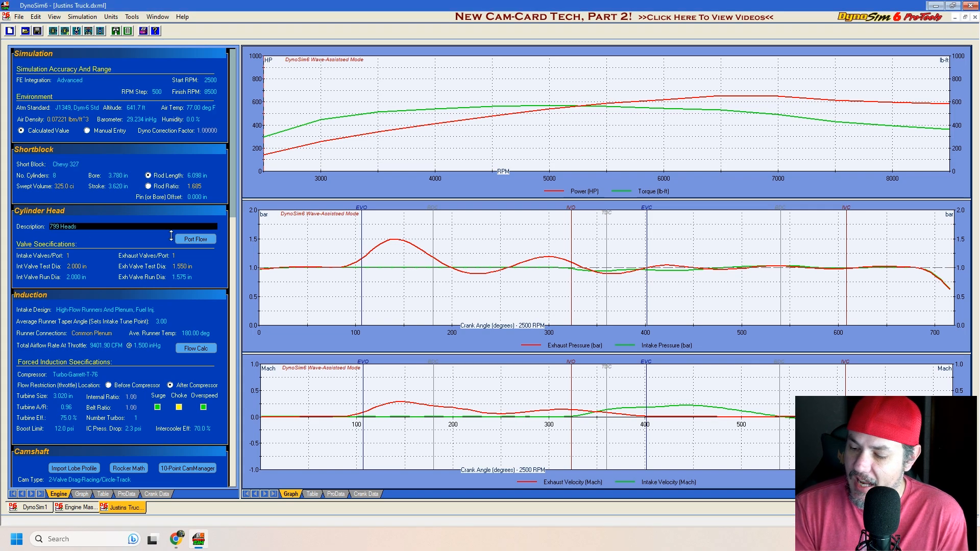
left_click(207, 241)
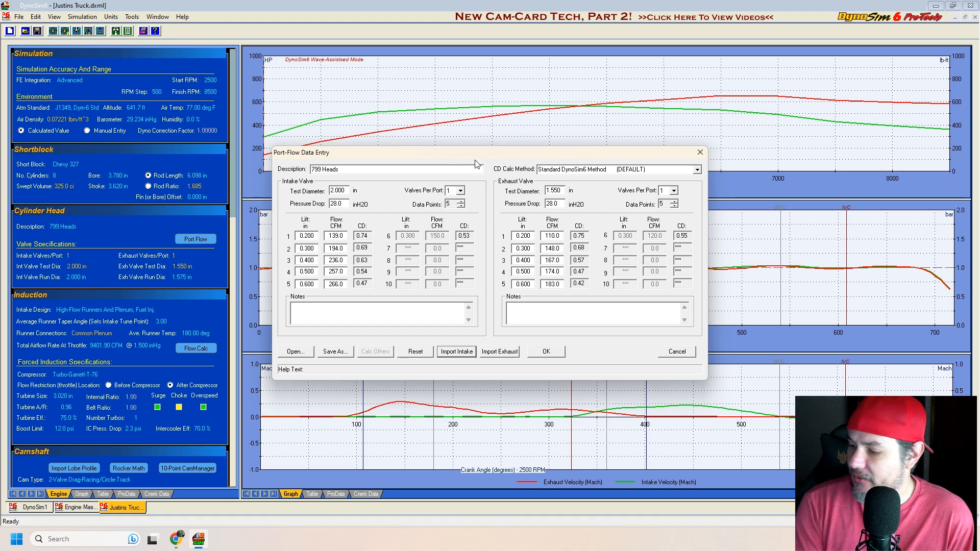
left_click(375, 172)
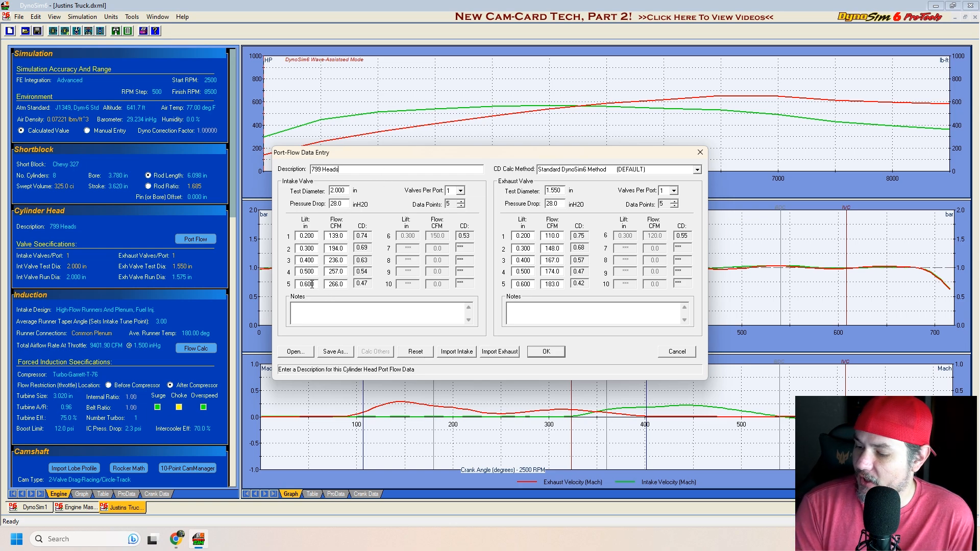
left_click(348, 190)
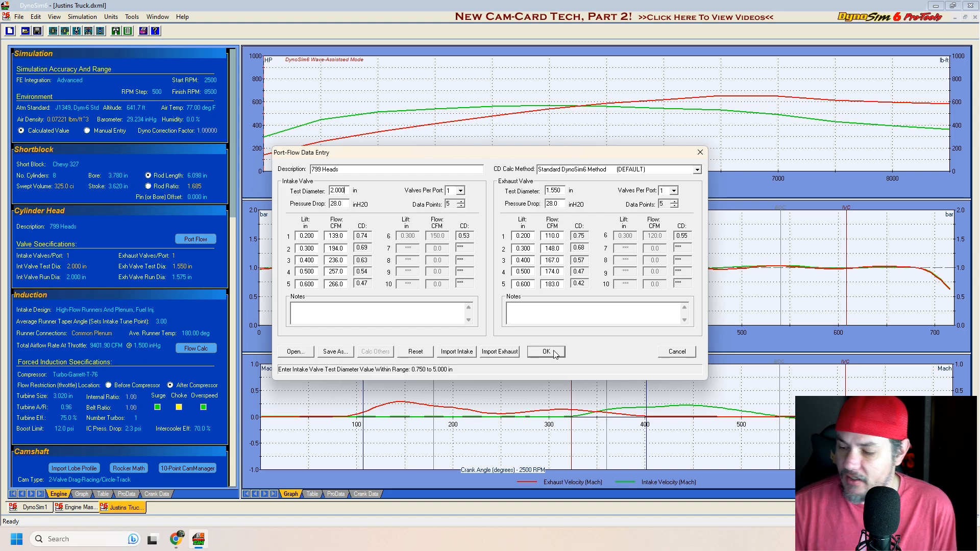
Step: Browse the supplied airflow files without loading one, and close the port-flow data
left_click(301, 353)
scroll(469, 261, "down", 5)
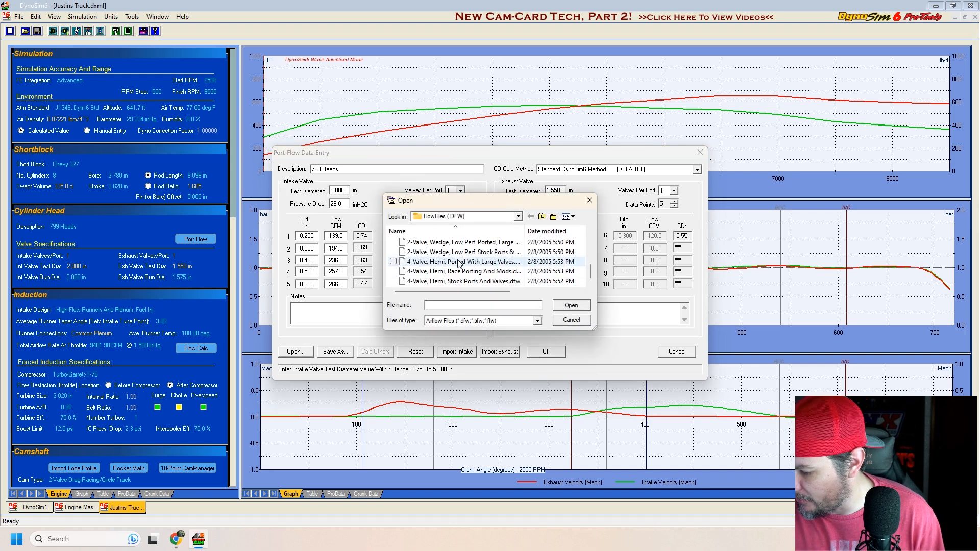
left_click(587, 320)
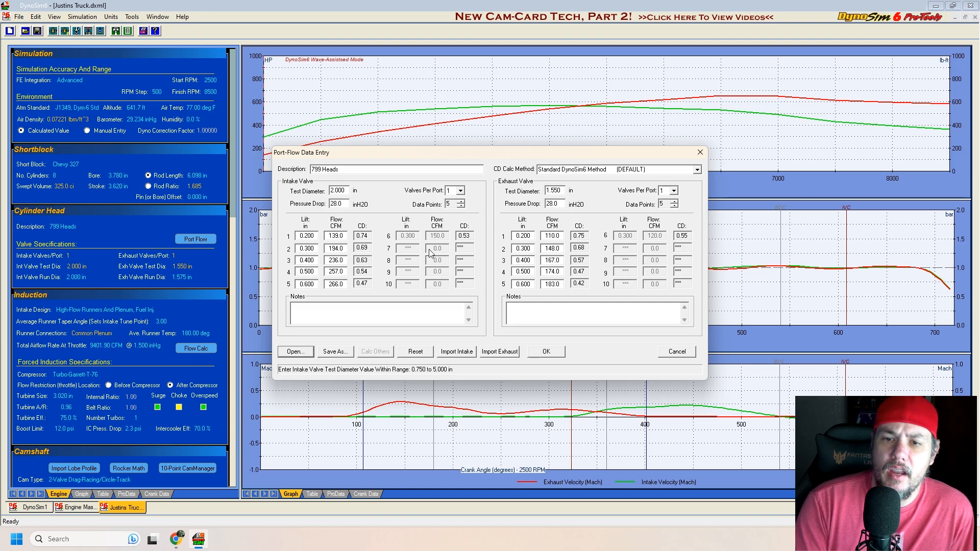
left_click(547, 352)
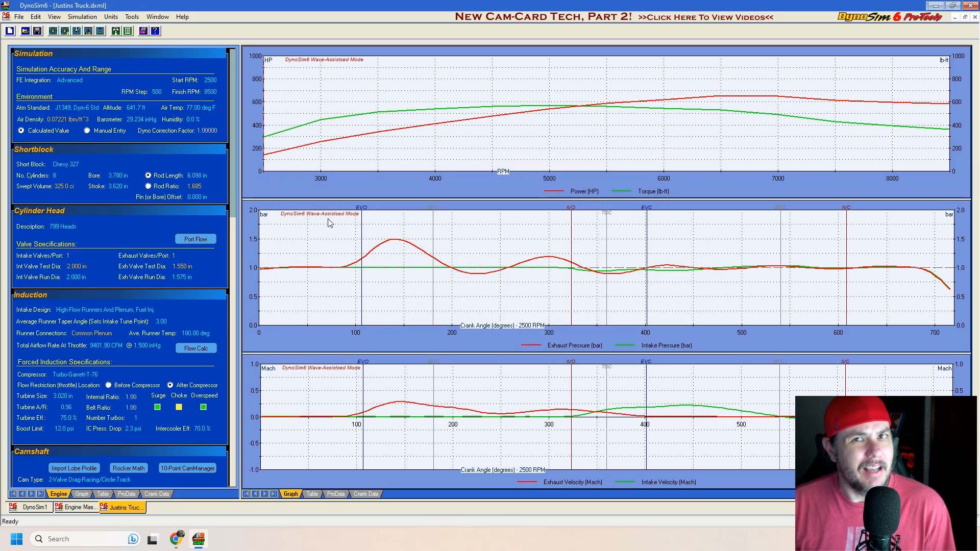
Step: Review the short block type, stroke and cylinder head description of the truck engine
left_click(68, 164)
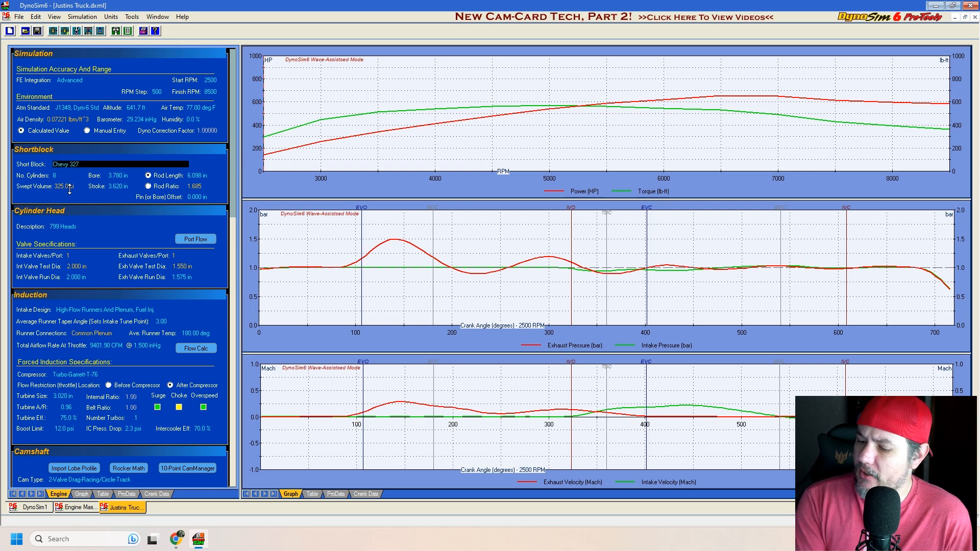
left_click(119, 226)
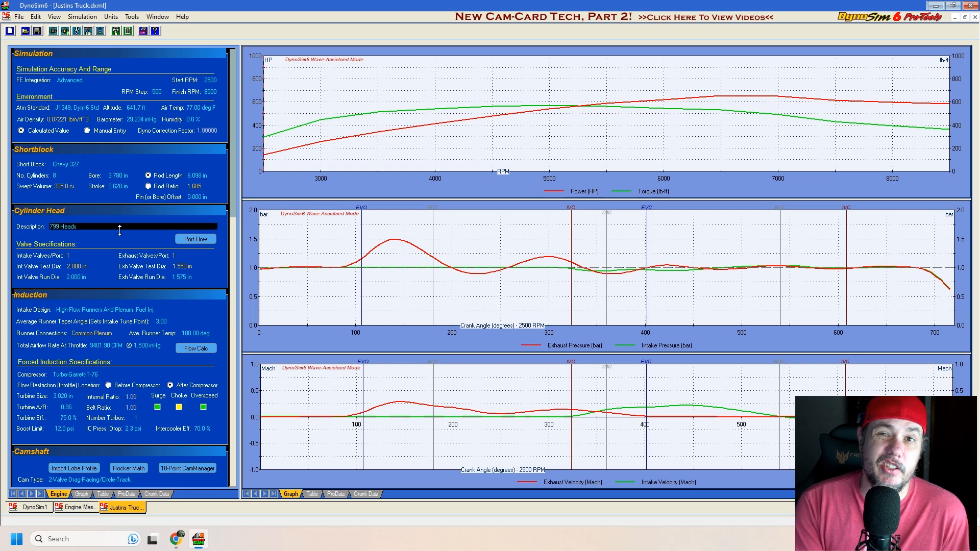
left_click(117, 188)
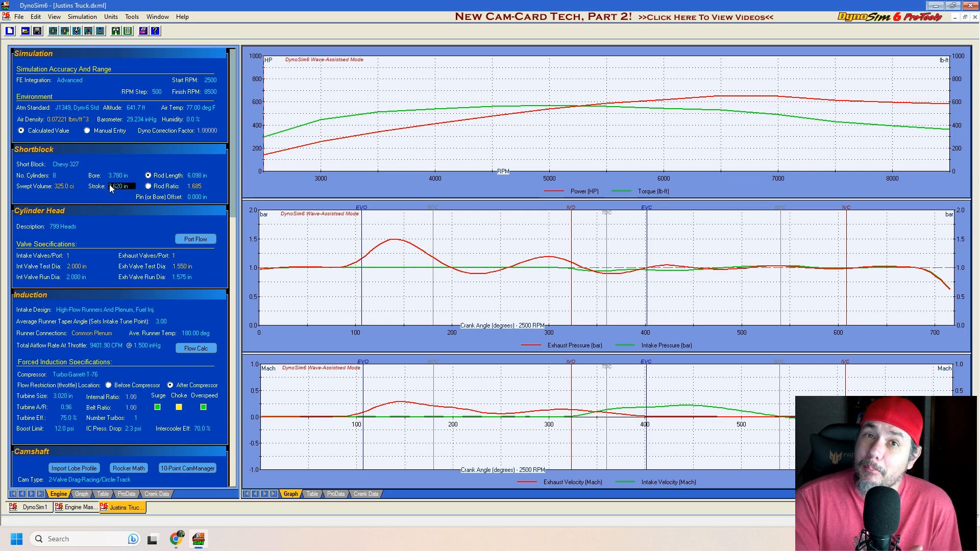
left_click(107, 226)
Step: Examine the common-plenum and individual-runner manifold choices for the intake design, keeping the existing manifold
scroll(107, 225, "down", 1)
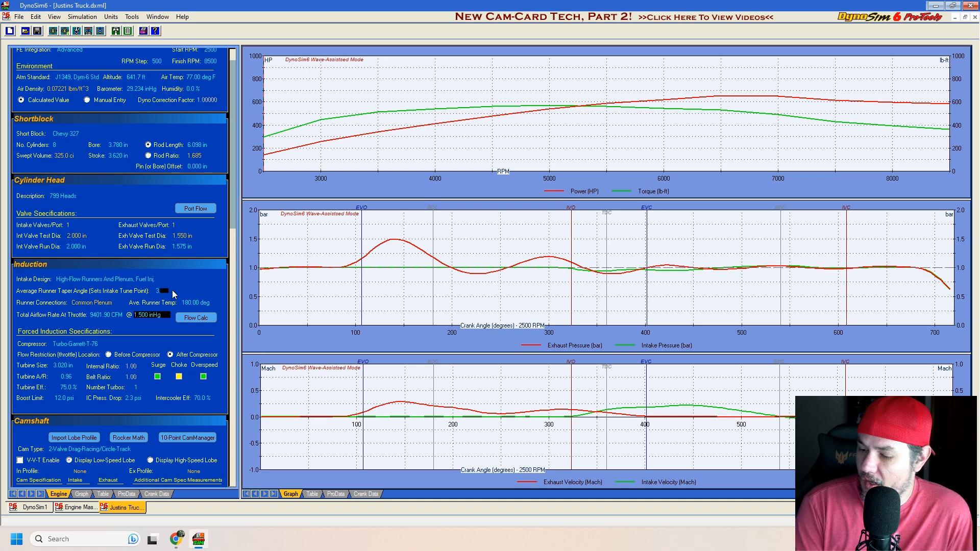
scroll(93, 236, "down", 1)
left_click(136, 248)
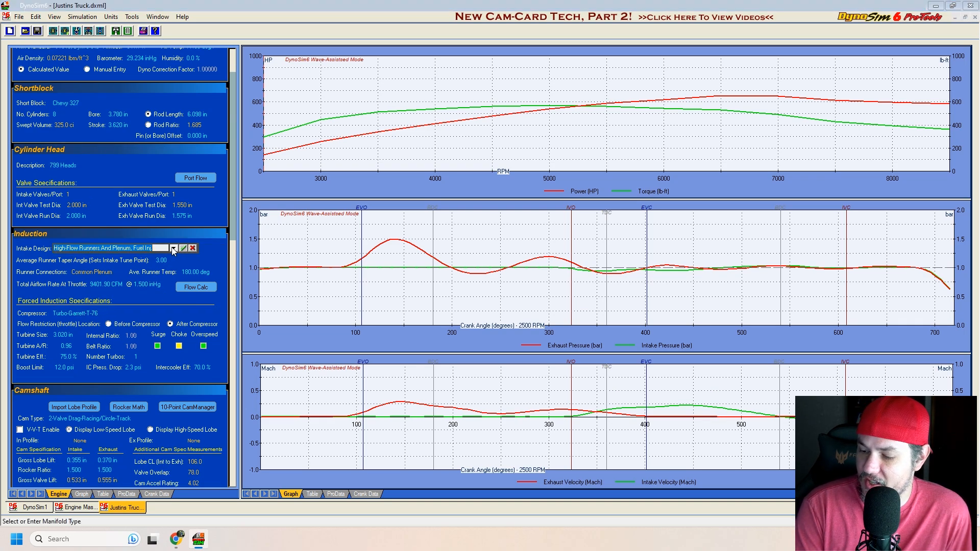
left_click(174, 248)
mouse_move(249, 260)
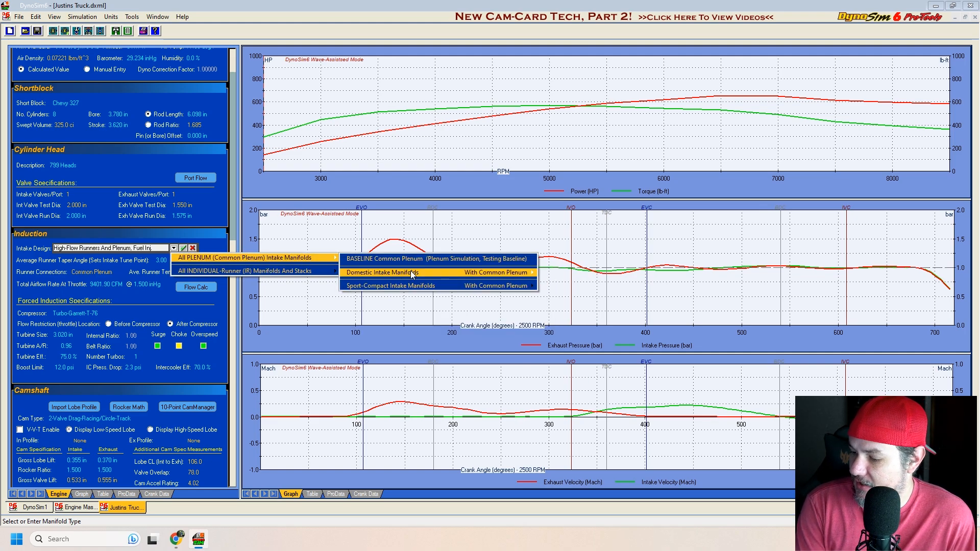
mouse_move(414, 275)
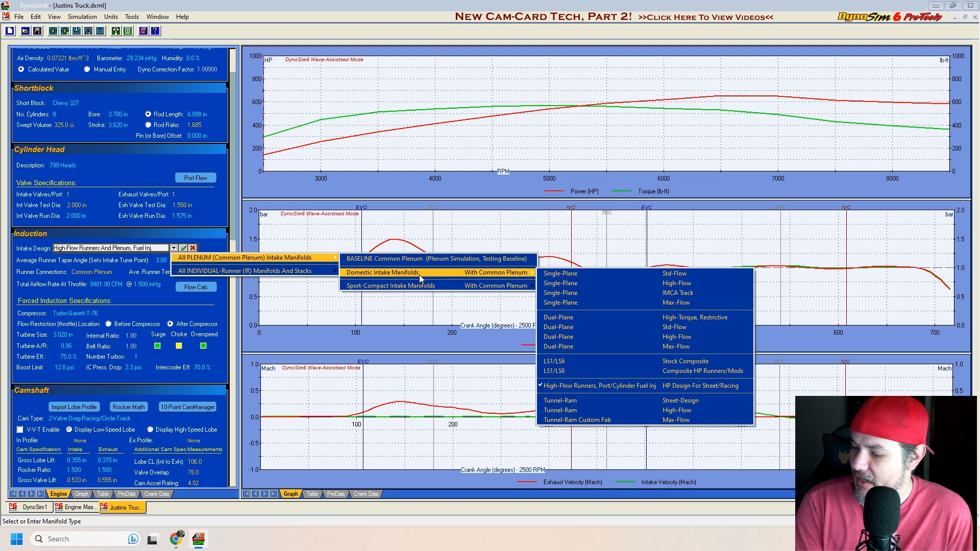
mouse_move(442, 287)
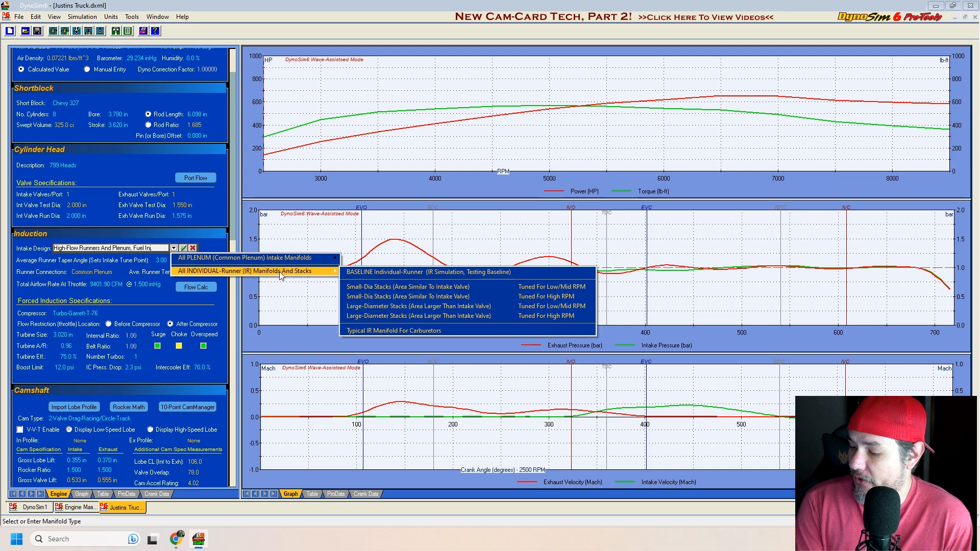
left_click(163, 262)
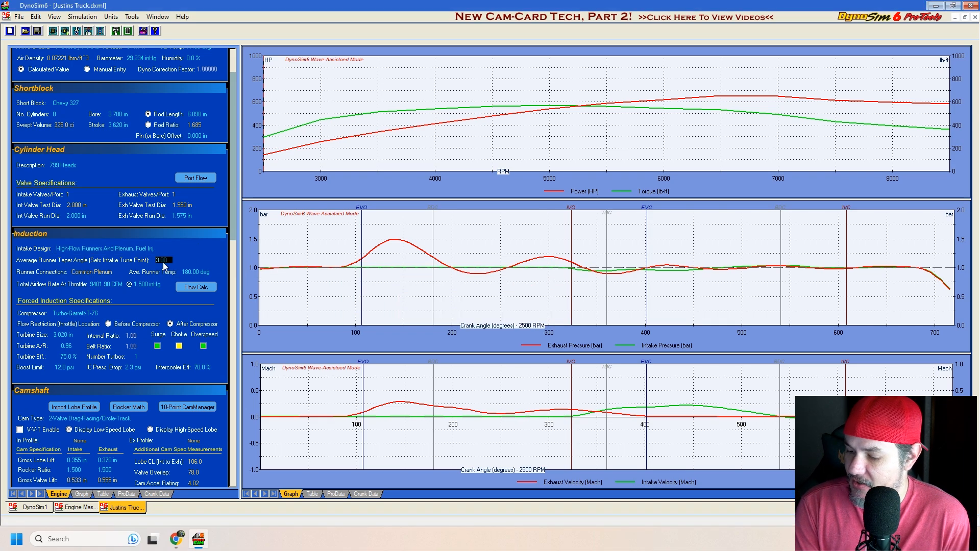
Step: Try to set the number of throttles to 1 in the Induction Flow Calculator, using the known throttle bore diameter method
left_click(155, 291)
left_click(95, 286)
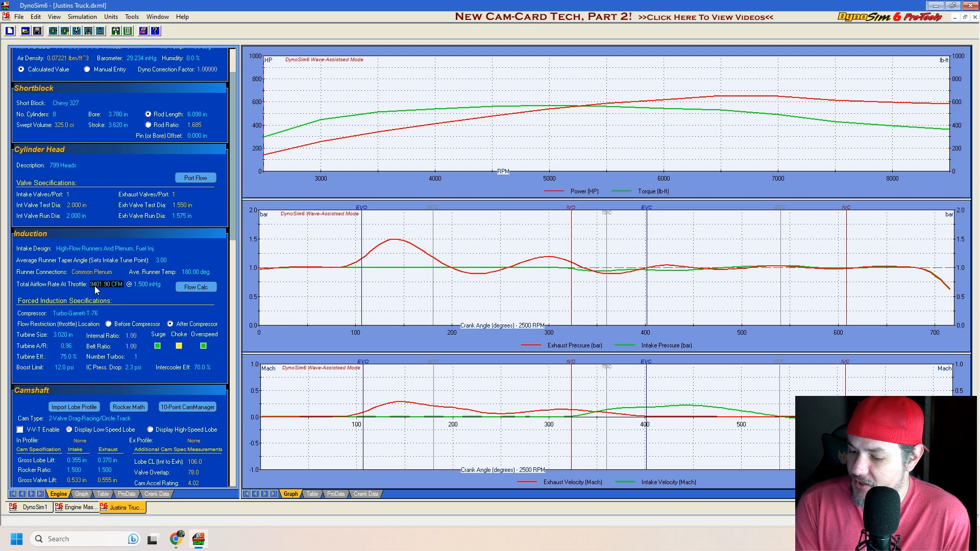
left_click(198, 290)
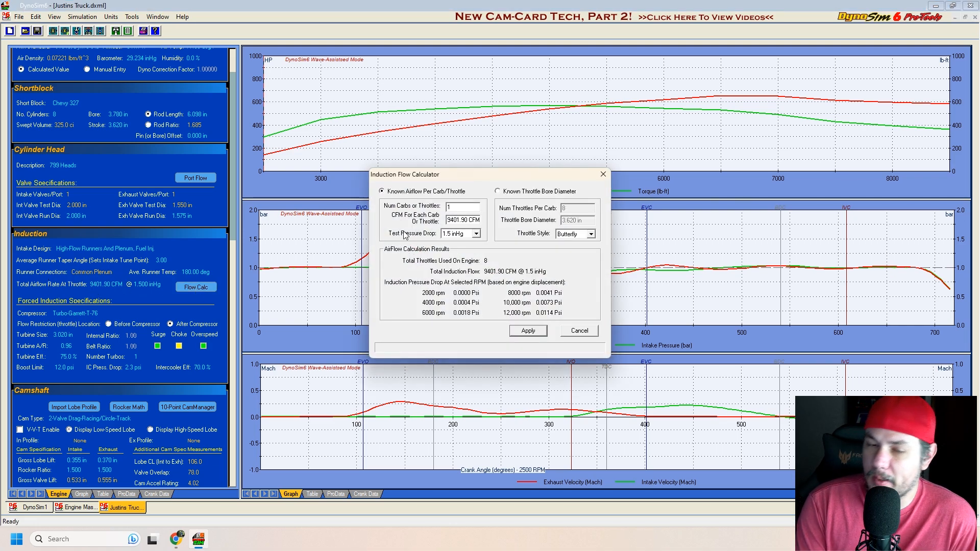
left_click(526, 193)
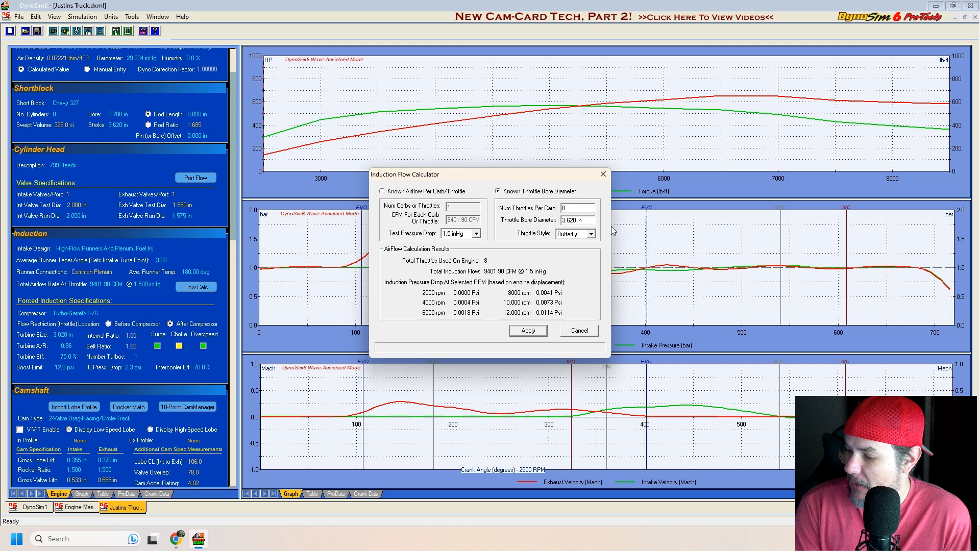
double_click(576, 210)
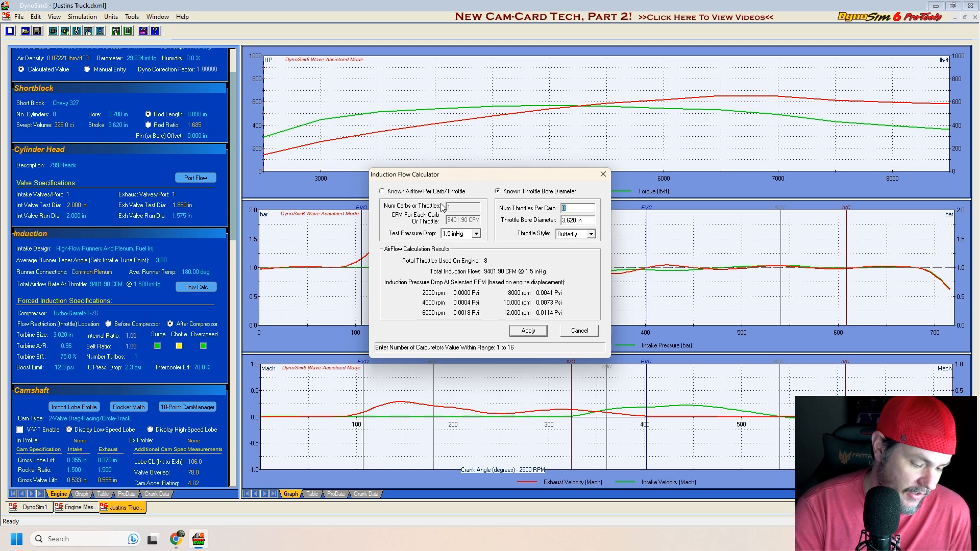
type("1")
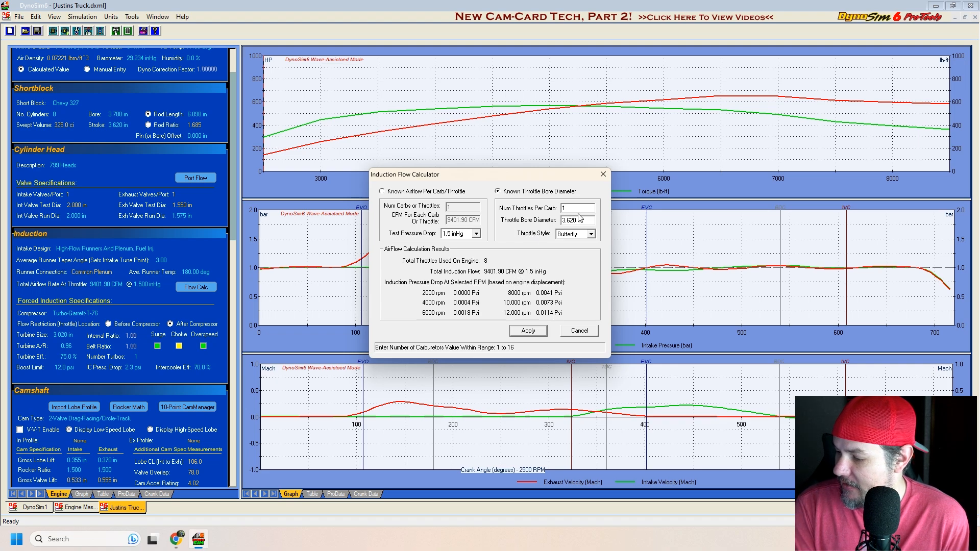
left_click(591, 223)
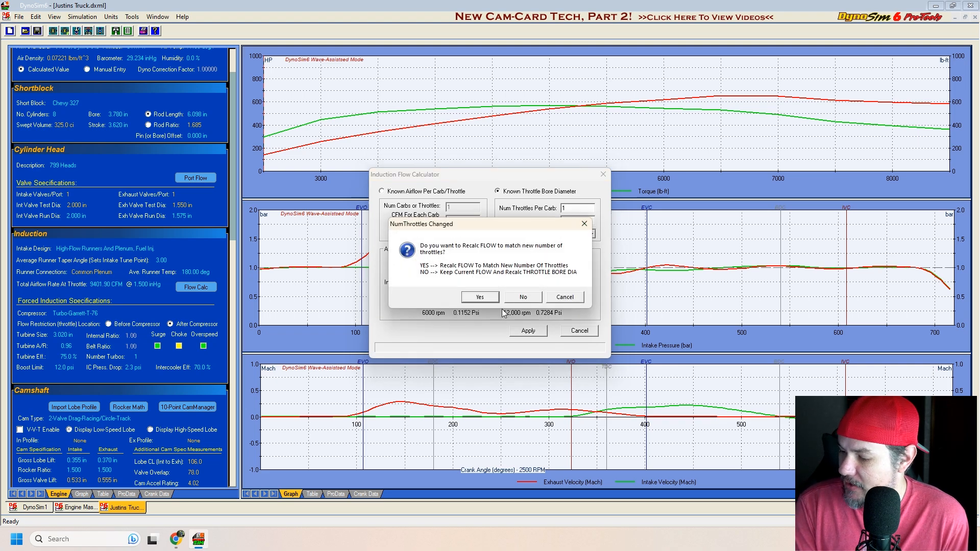
left_click(562, 301)
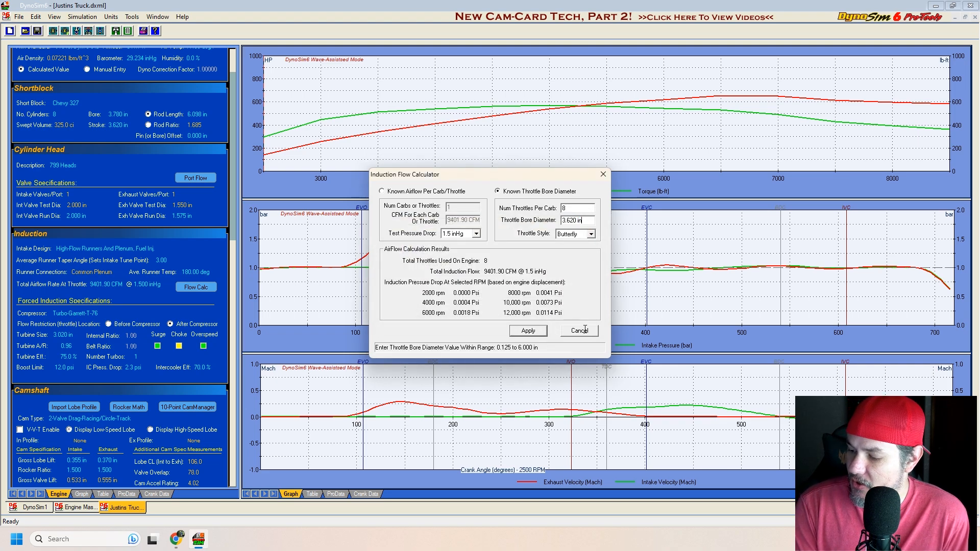
left_click(579, 334)
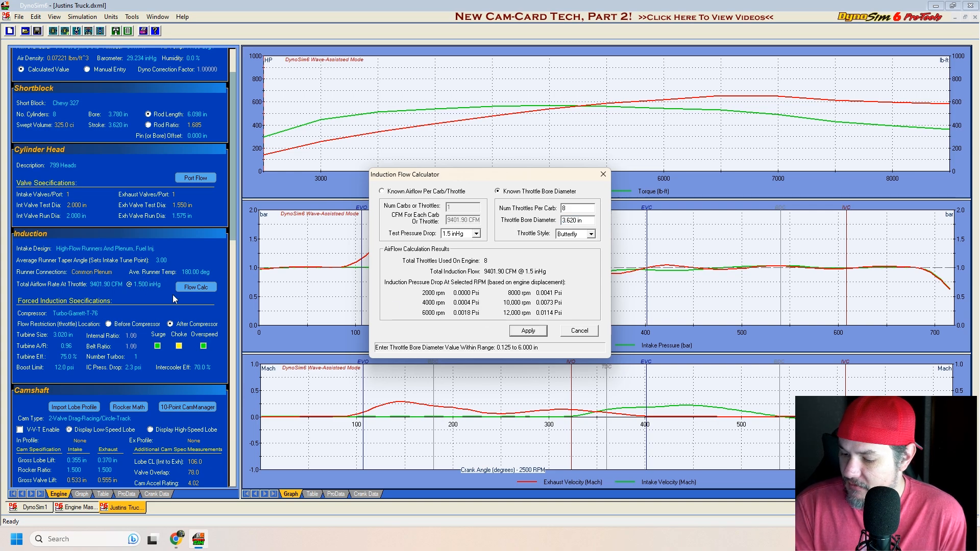
left_click(579, 331)
Step: Review the average runner temperature and the pressure drop for the throttle airflow rate in the induction data
key("Tab")
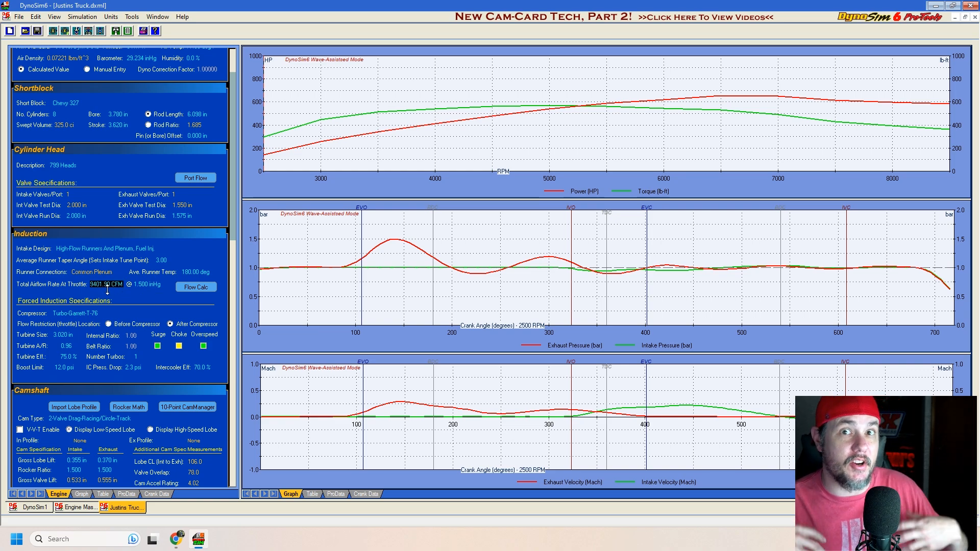
left_click(179, 269)
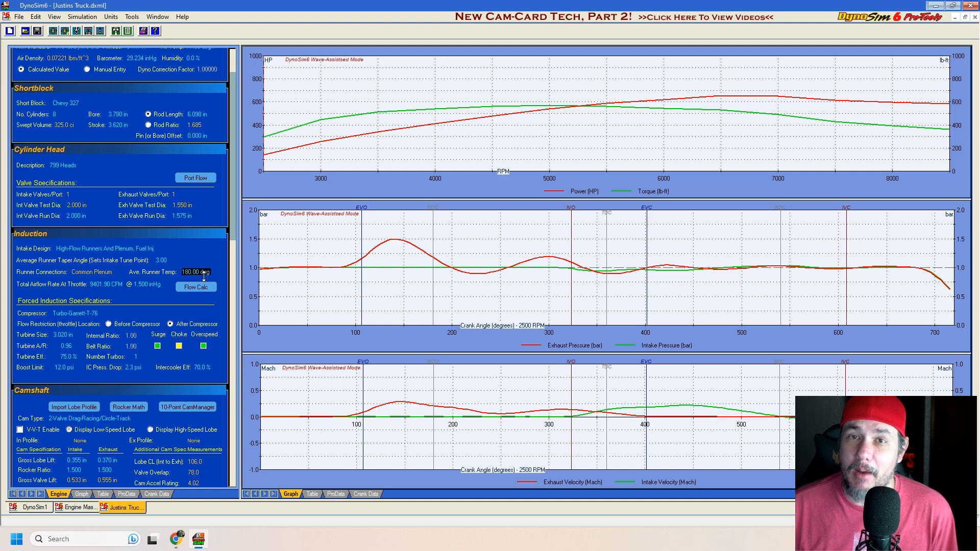
left_click(169, 285)
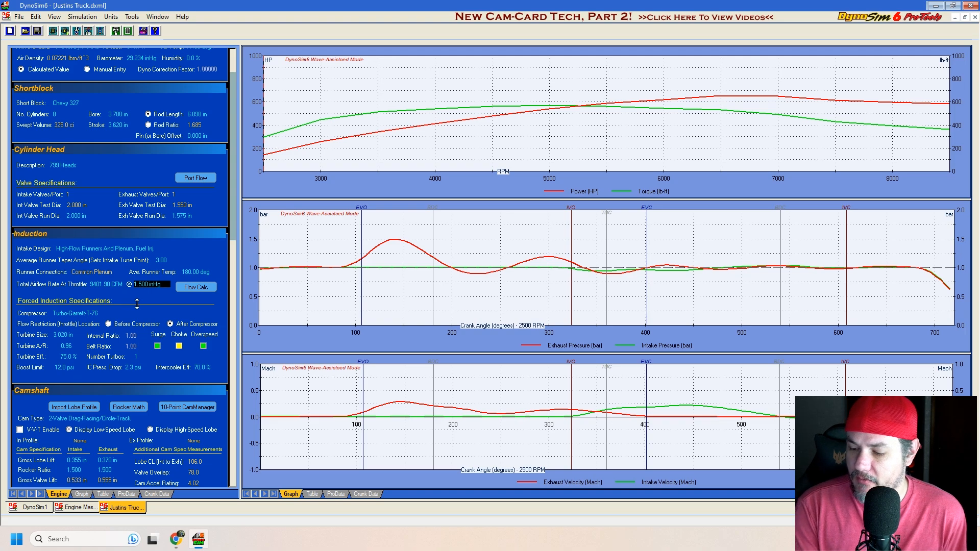
Step: Review the compressor selection, turbine size and turbine efficiency in the forced induction specifications
left_click(155, 312)
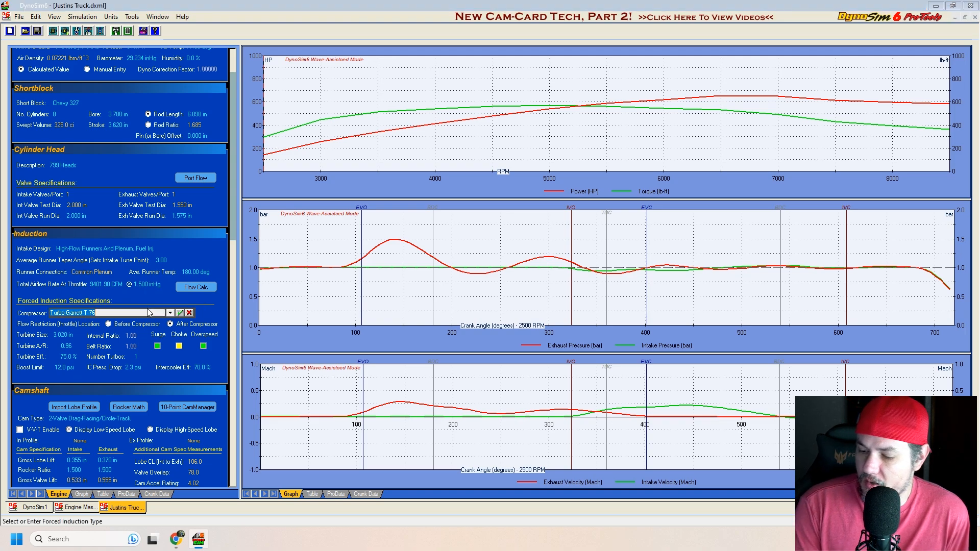
left_click(40, 316)
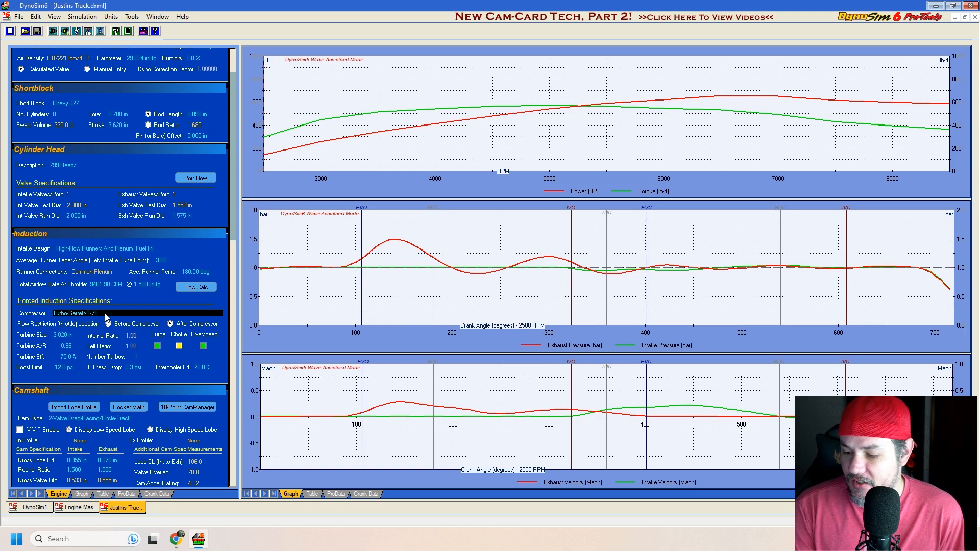
left_click(65, 336)
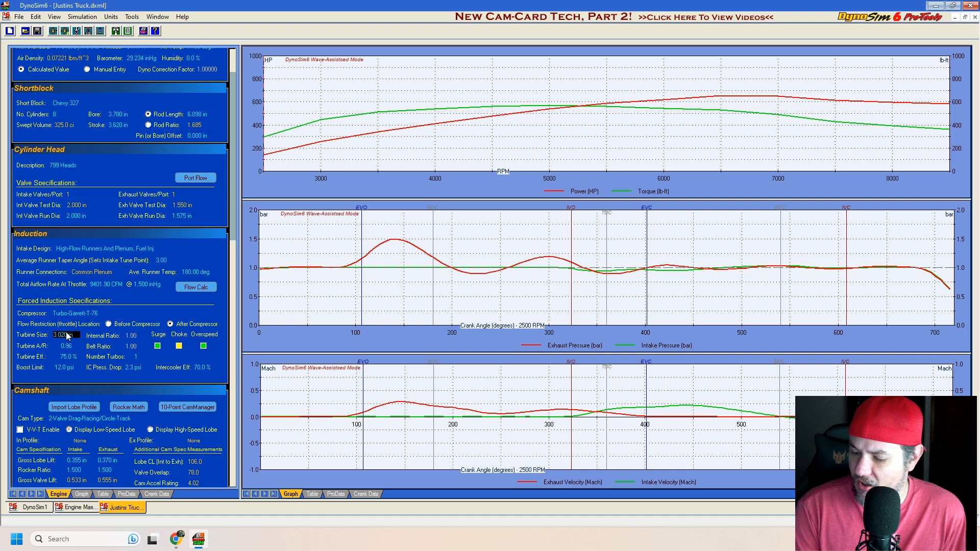
left_click(65, 357)
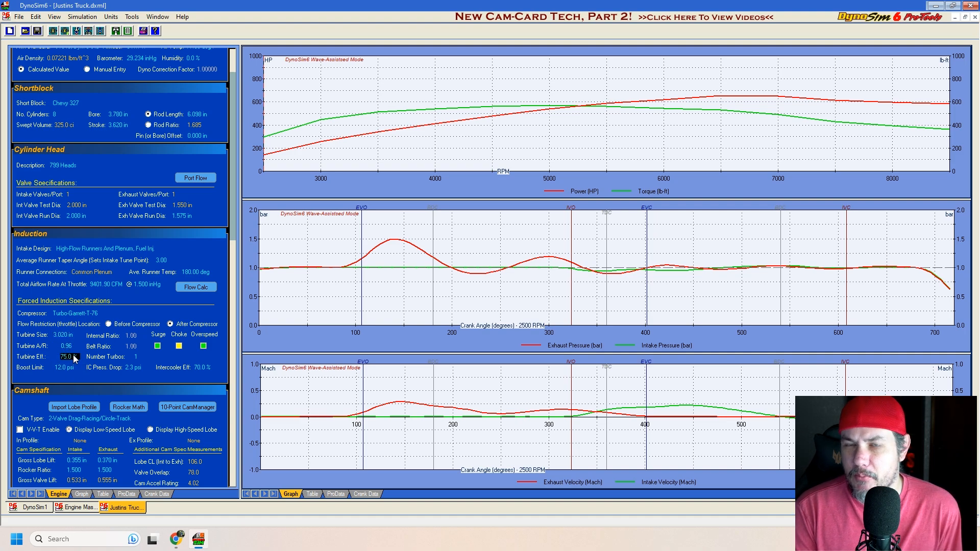
Step: Review the boost limit, intercooler pressure drop and intercooler efficiency in the forced induction specifications
left_click(71, 367)
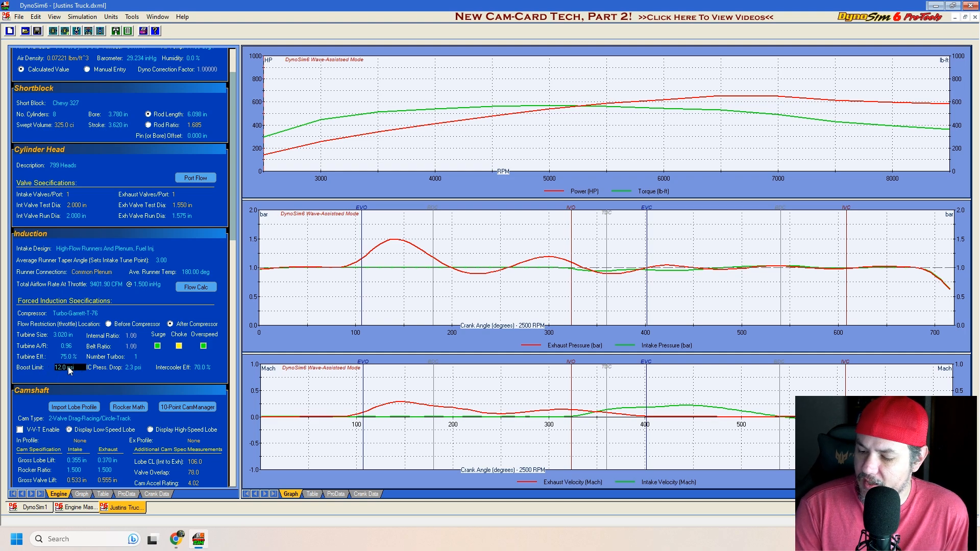
left_click(142, 368)
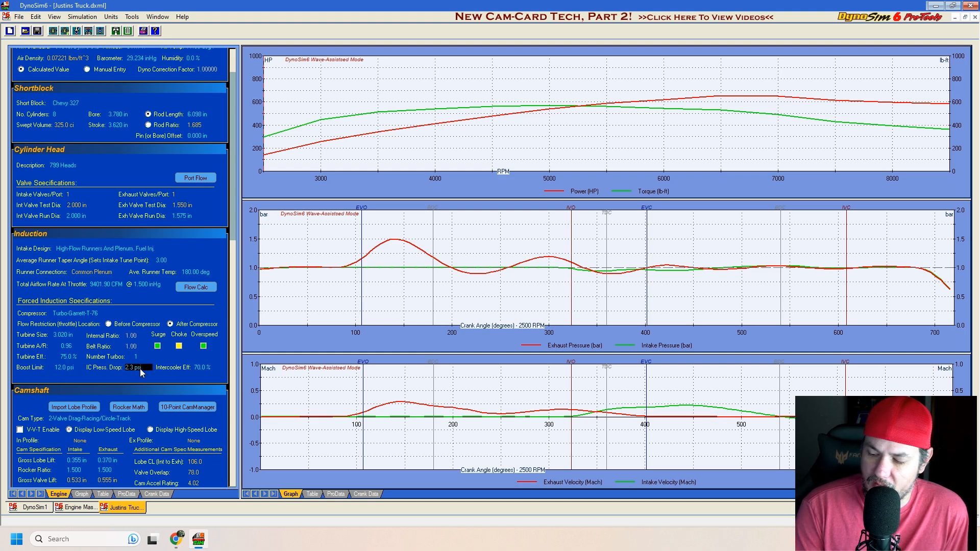
left_click(204, 368)
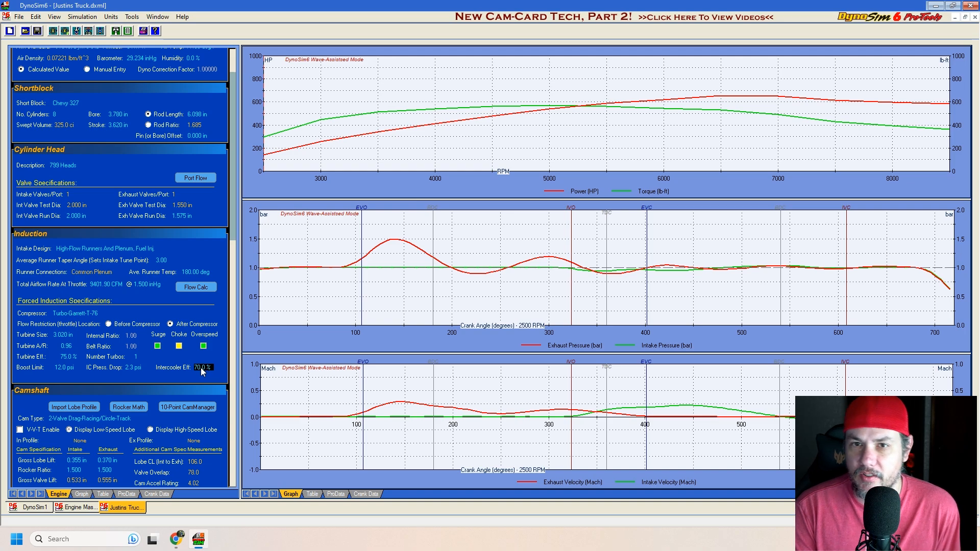
left_click(138, 368)
left_click(55, 368)
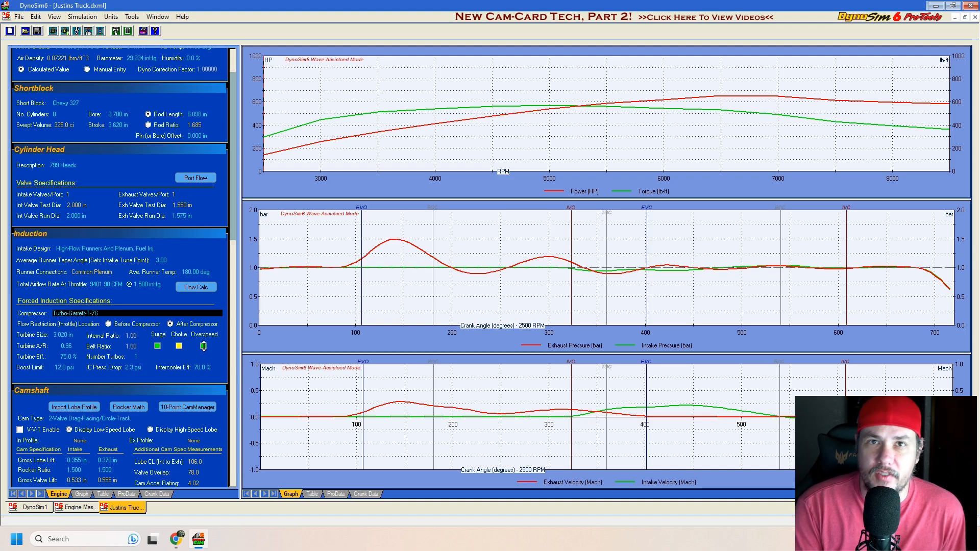
Step: Try a boost limit of 14 psi in the forced induction specifications
left_click(66, 365)
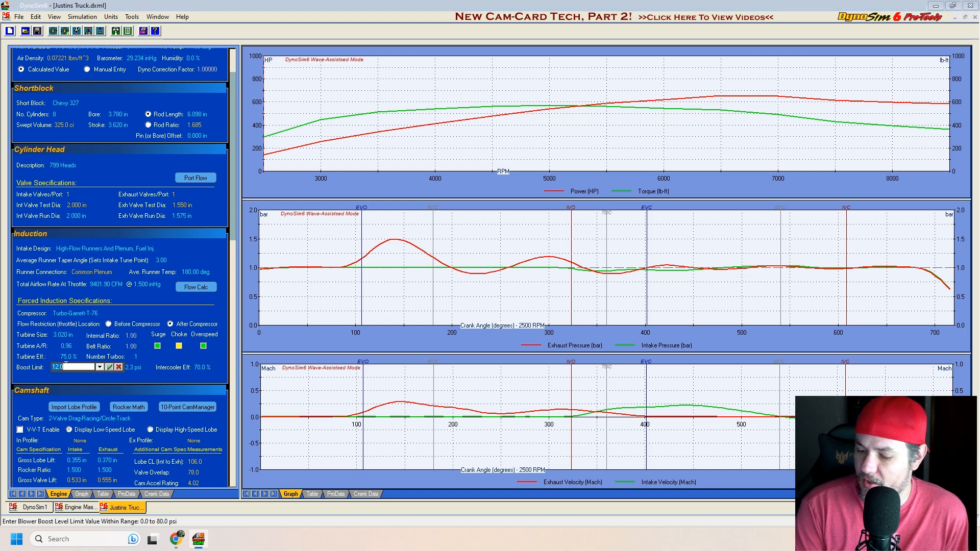
type("14")
key("Return")
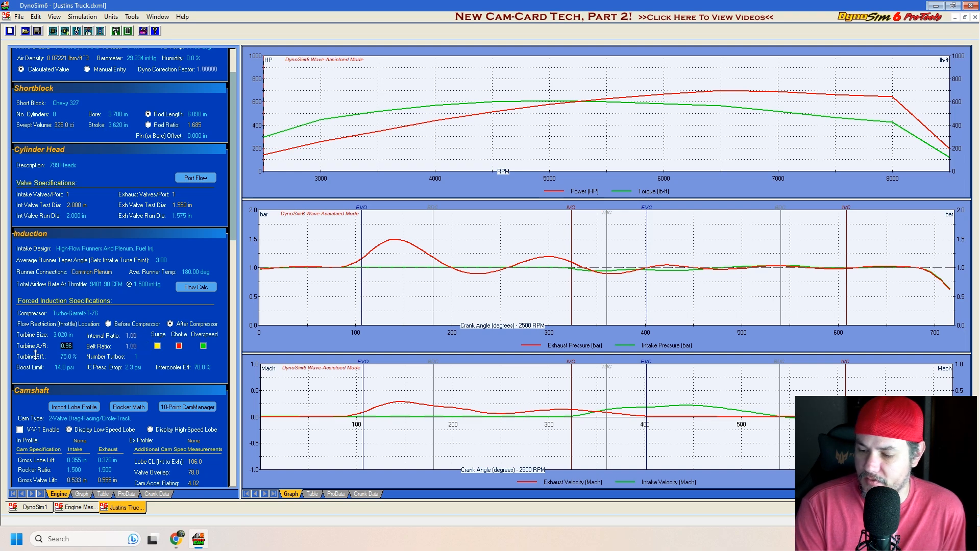
Step: Return the boost limit to 12 psi and check the number of turbos and the compressor selection
left_click(64, 372)
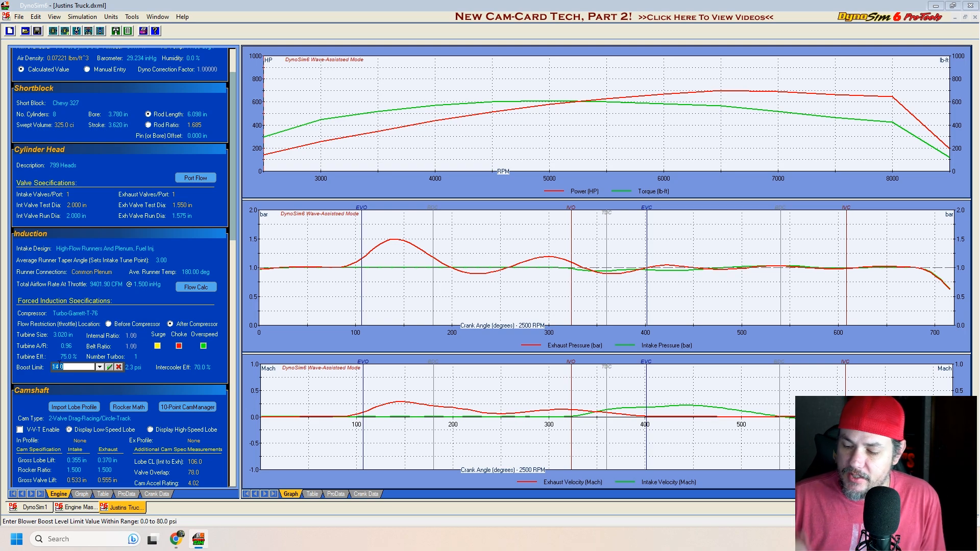
type("12")
key("Return")
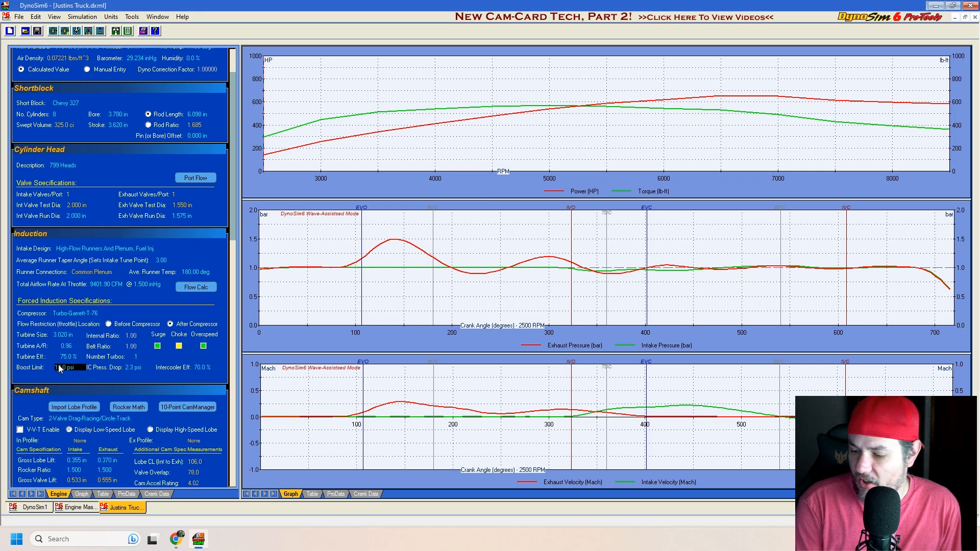
left_click(137, 357)
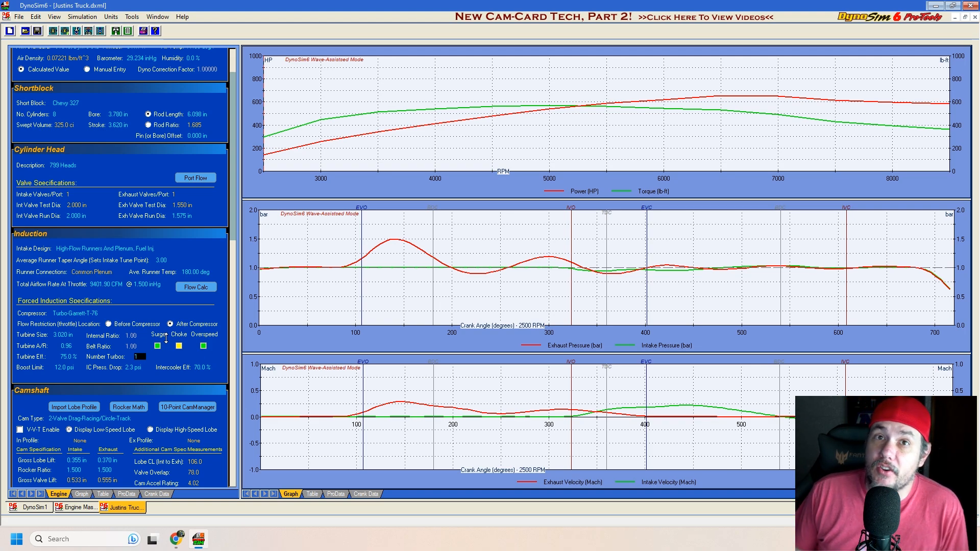
left_click(207, 313)
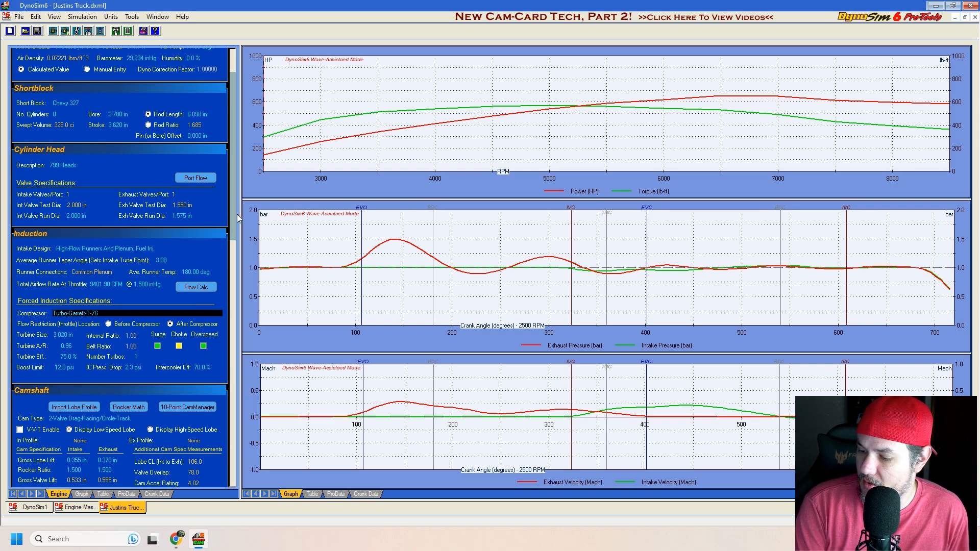
Step: Review the compression ratio and the available combustion chamber designs, keeping the Wedge, Open chamber
scroll(236, 223, "down", 10)
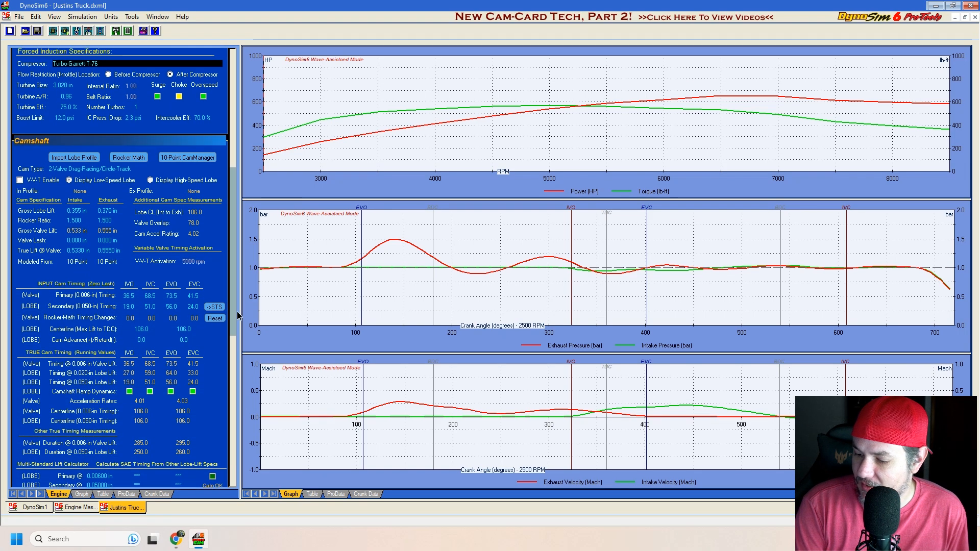
left_click_drag(234, 245, 226, 349)
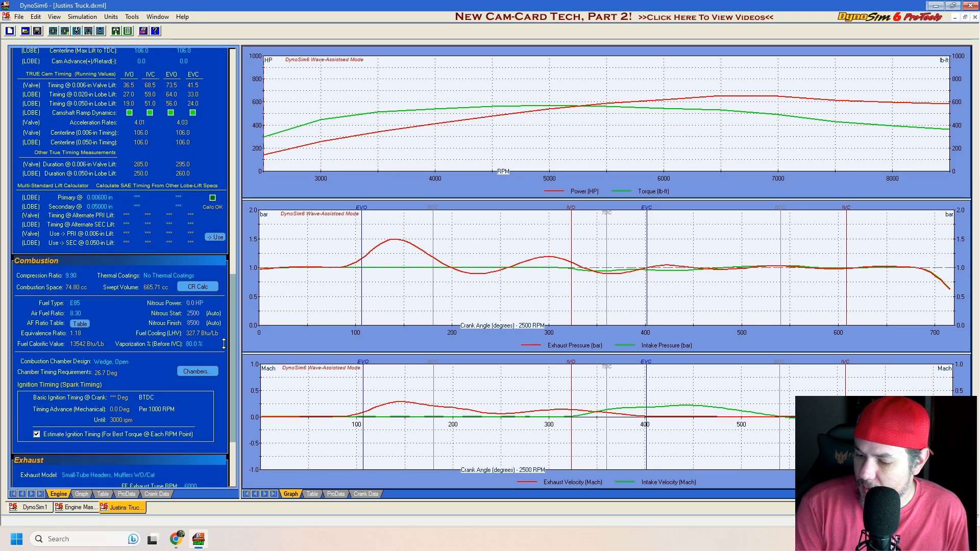
left_click(74, 275)
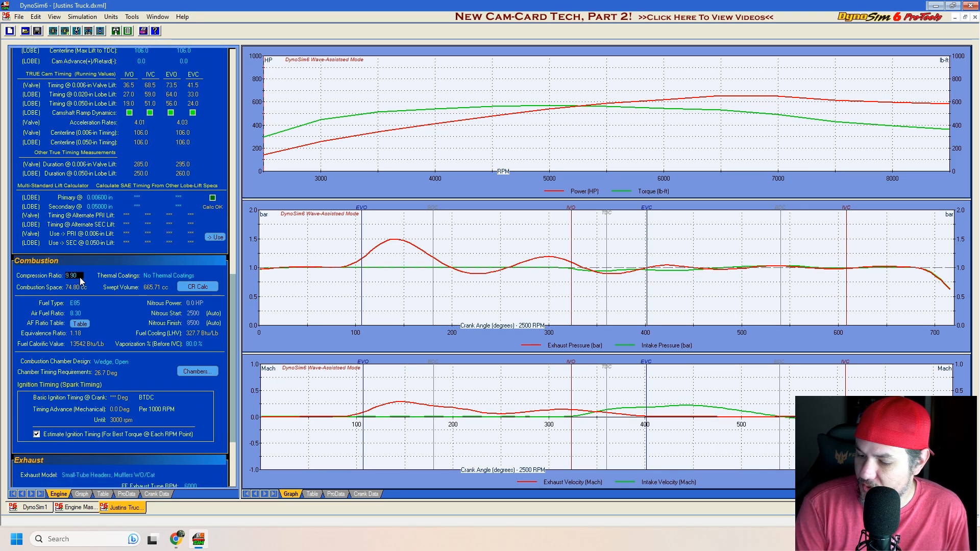
left_click(119, 362)
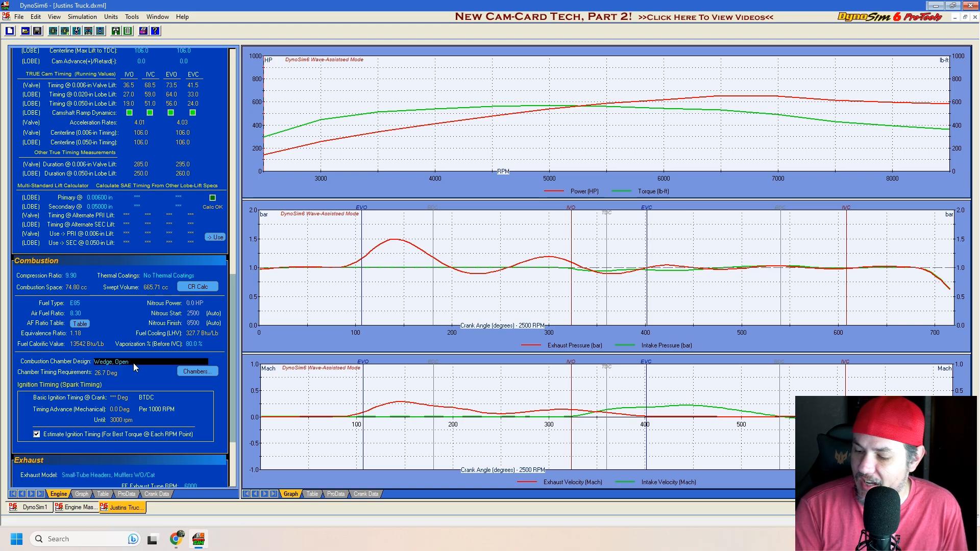
left_click(197, 372)
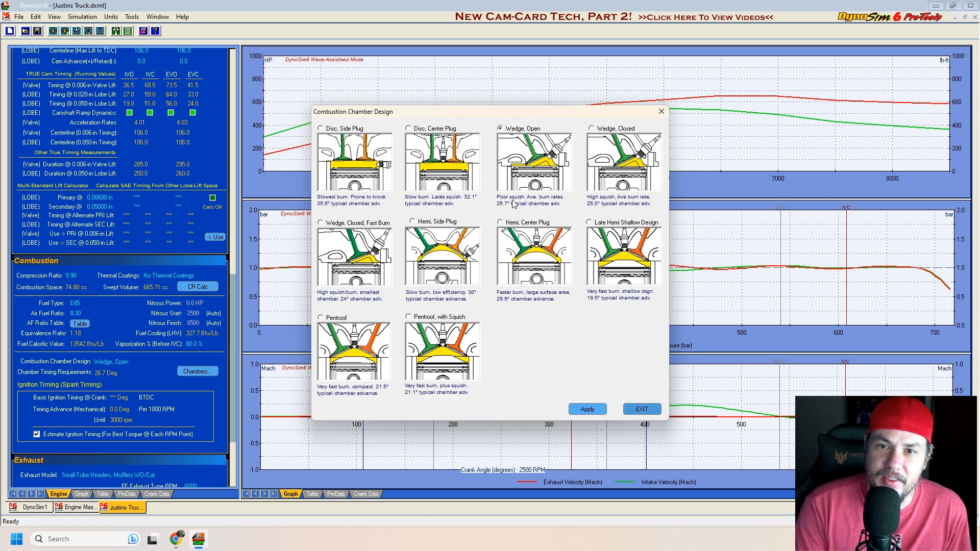
left_click(659, 112)
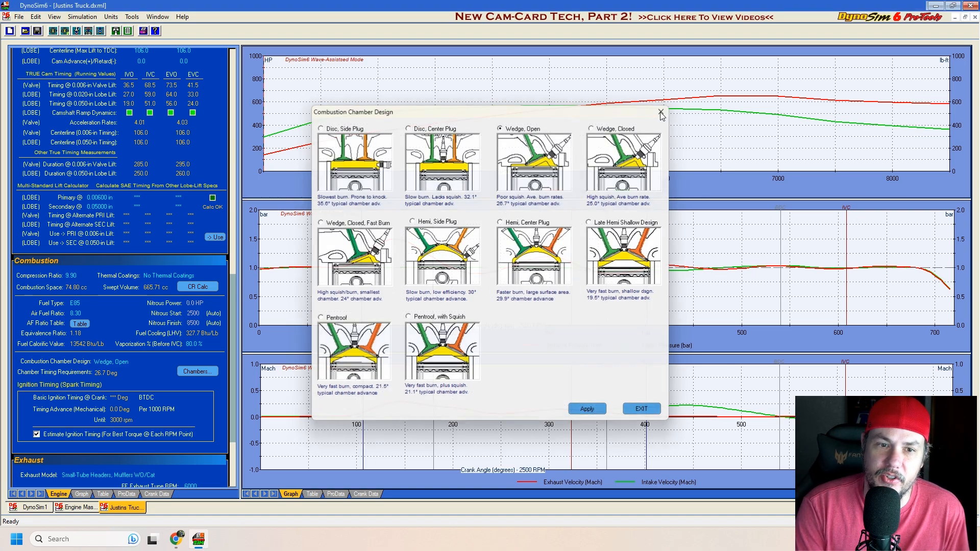
Step: Examine the available exhaust header and muffler models, keeping the small-tube headers with mufflers without catalytic converter
scroll(133, 357, "down", 3)
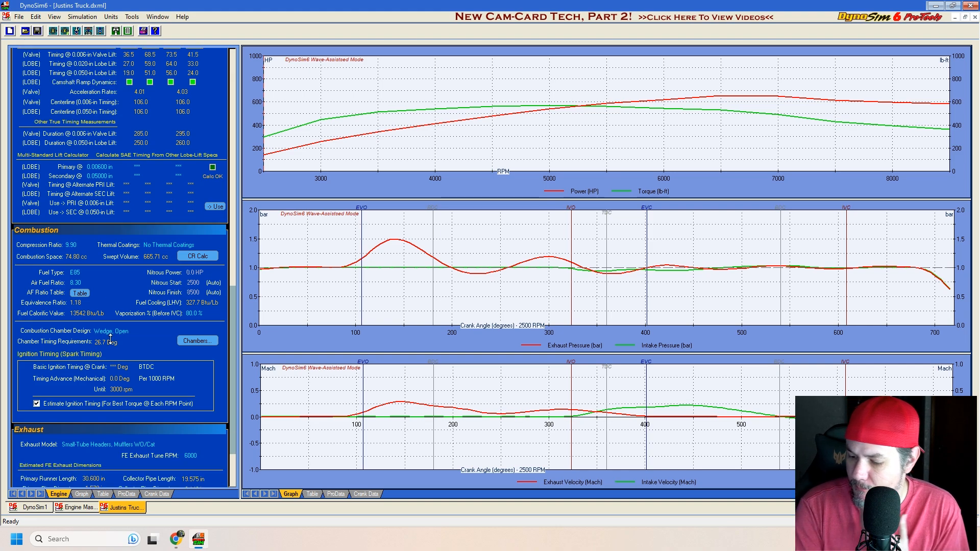
left_click(179, 400)
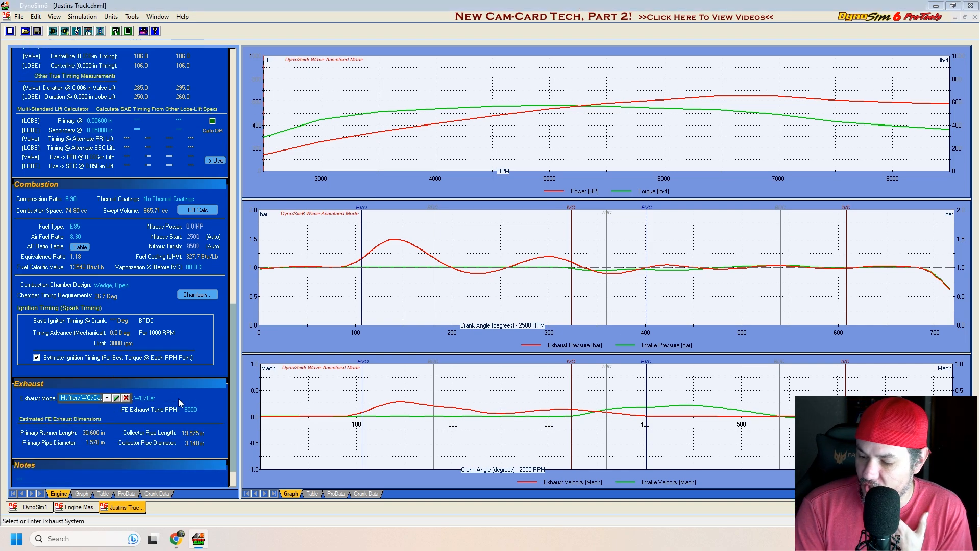
left_click(109, 400)
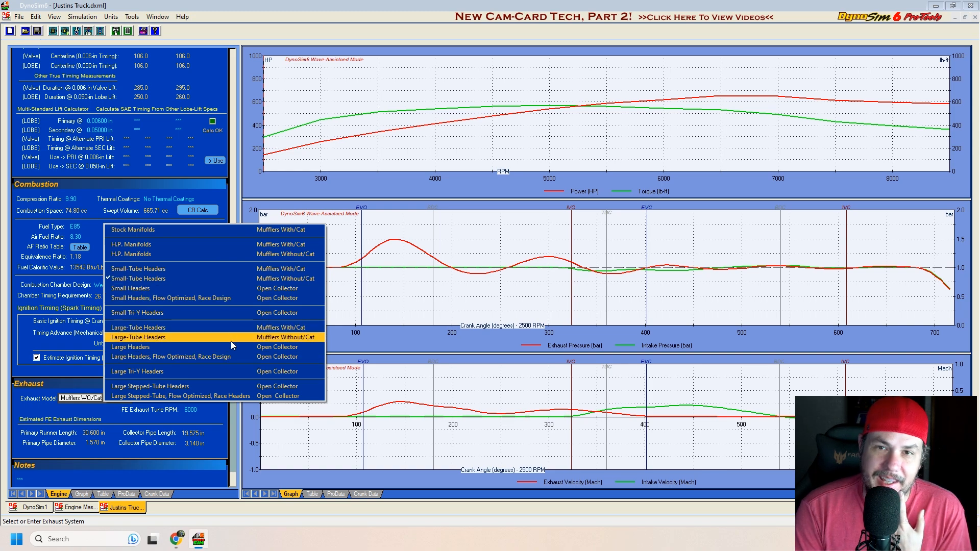
left_click(72, 379)
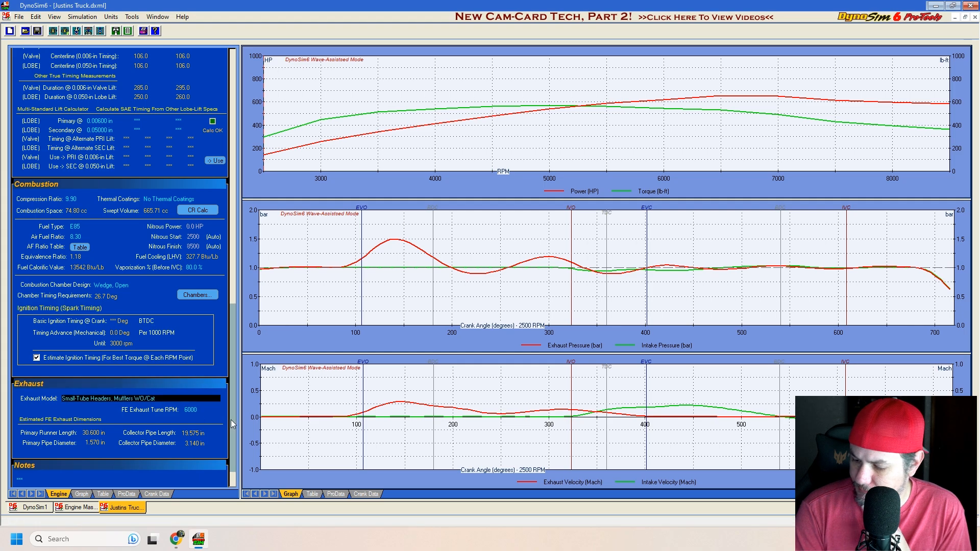
Step: Review the camshaft specifications and timing diagram in the 10-Point CamManager, closing it without changes
scroll(117, 399, "down", 1)
scroll(117, 399, "up", 6)
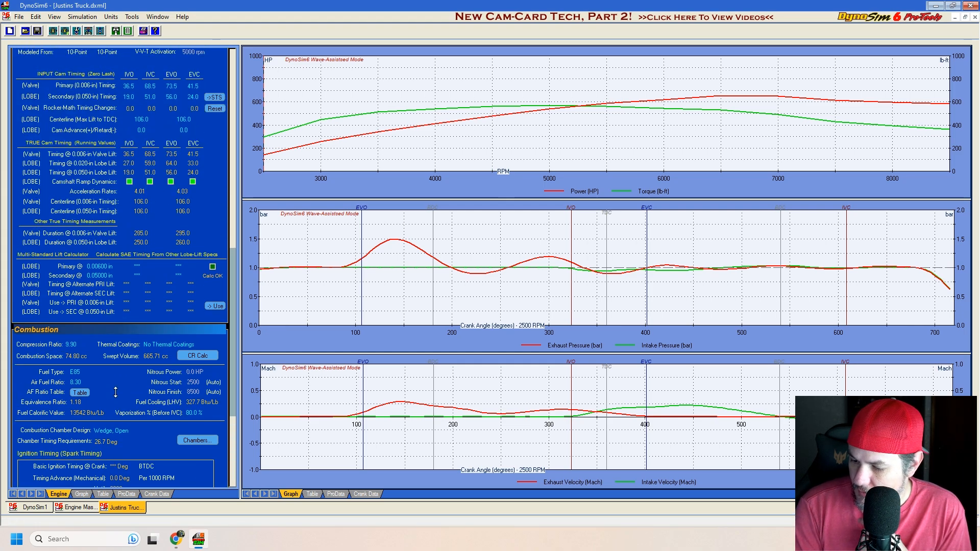
scroll(126, 376, "up", 4)
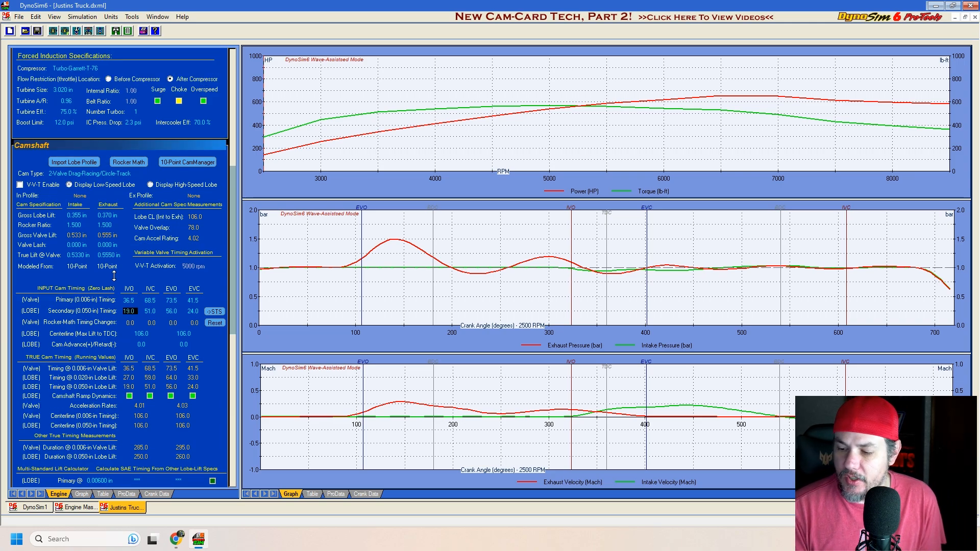
left_click(111, 254)
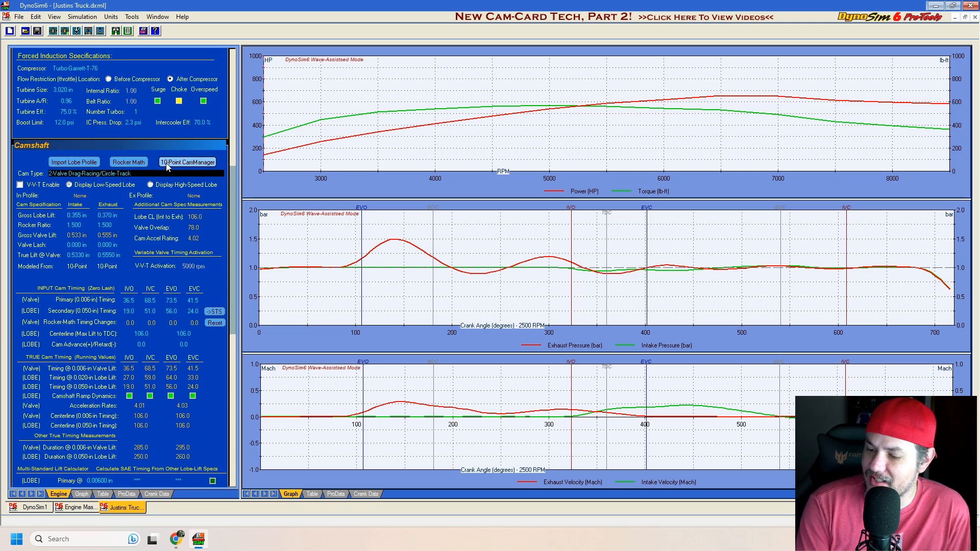
left_click(188, 162)
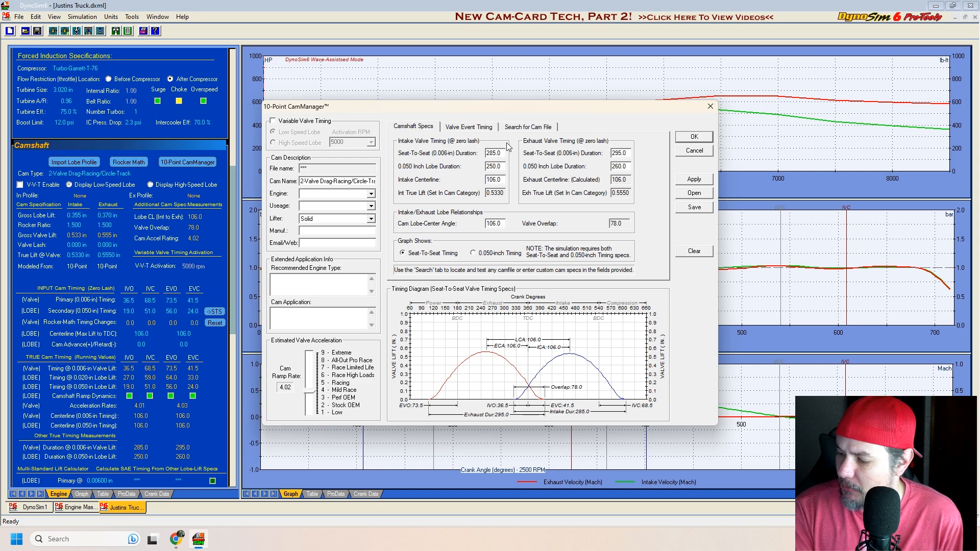
left_click(695, 153)
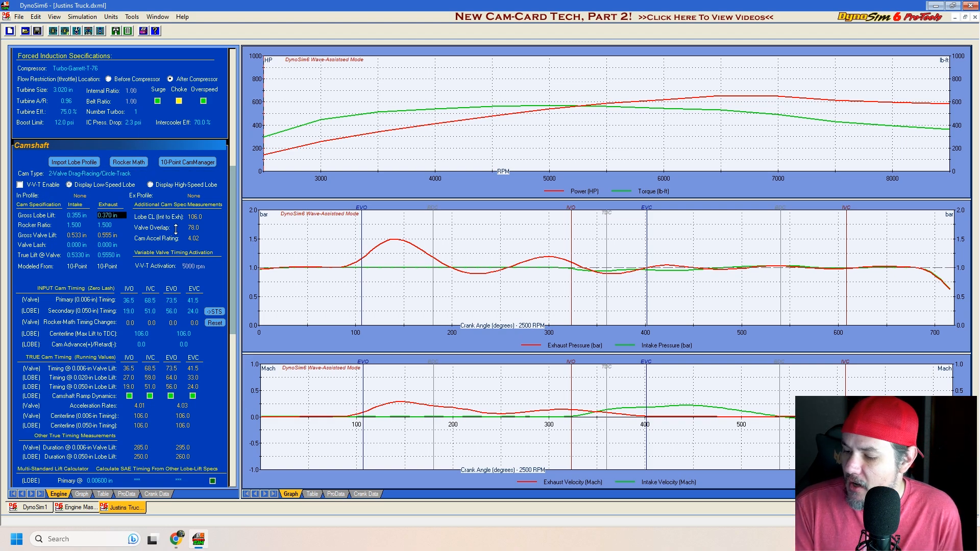
Step: Run a Quick Iterator cam-timing optimization for the highest horsepower, stopping it partway and closing without saving
left_click(132, 16)
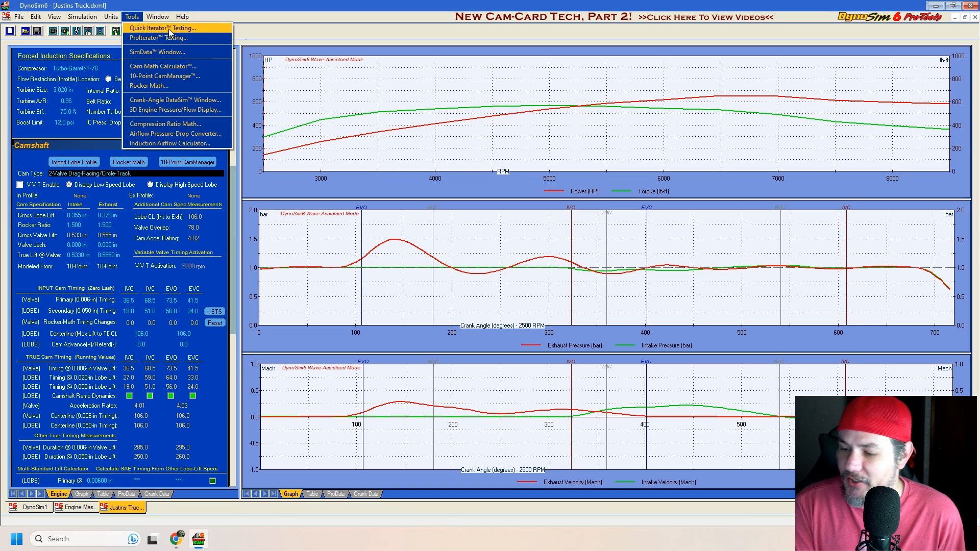
left_click(170, 28)
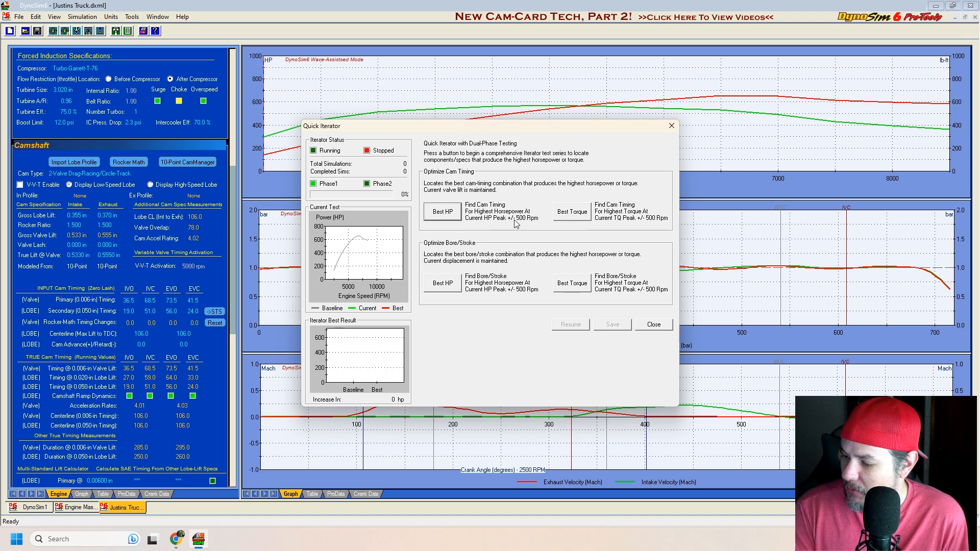
left_click(452, 214)
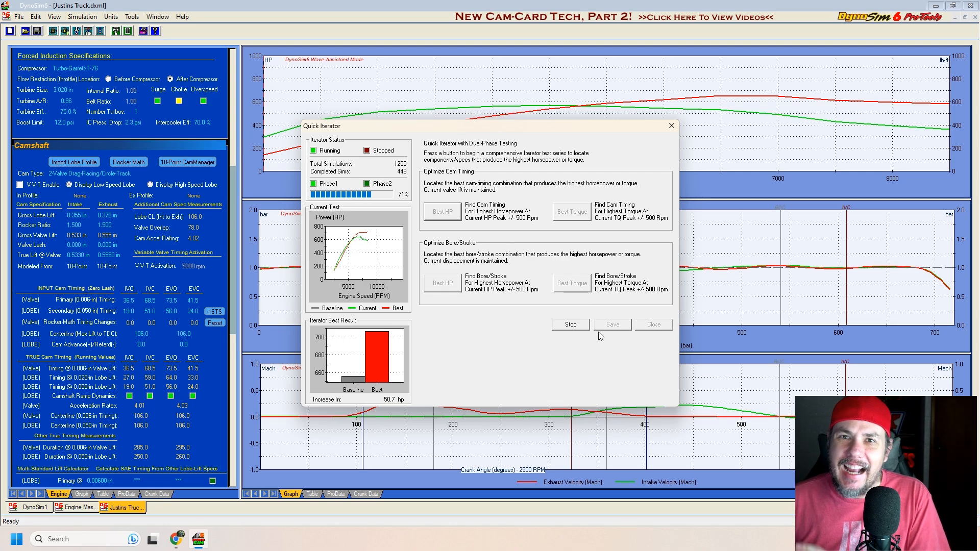
left_click(572, 327)
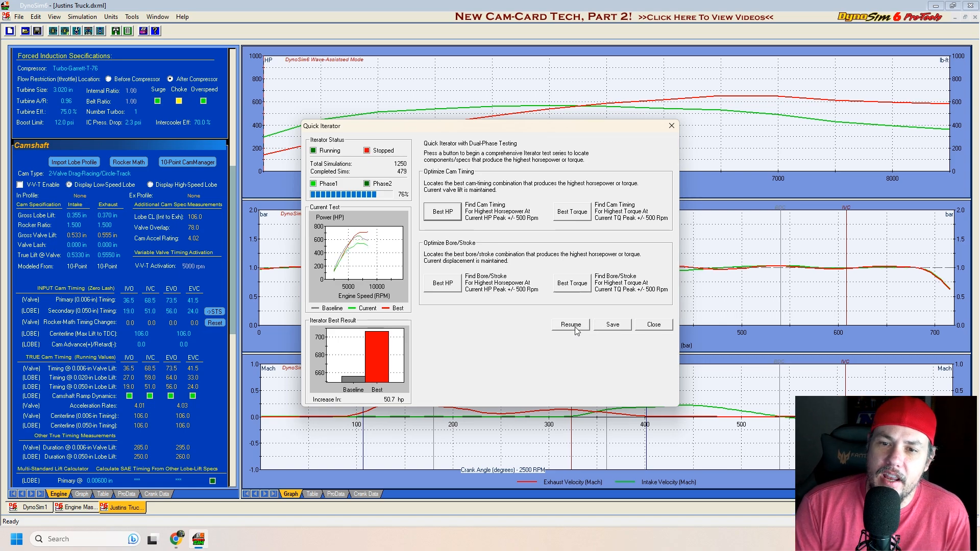
left_click(653, 324)
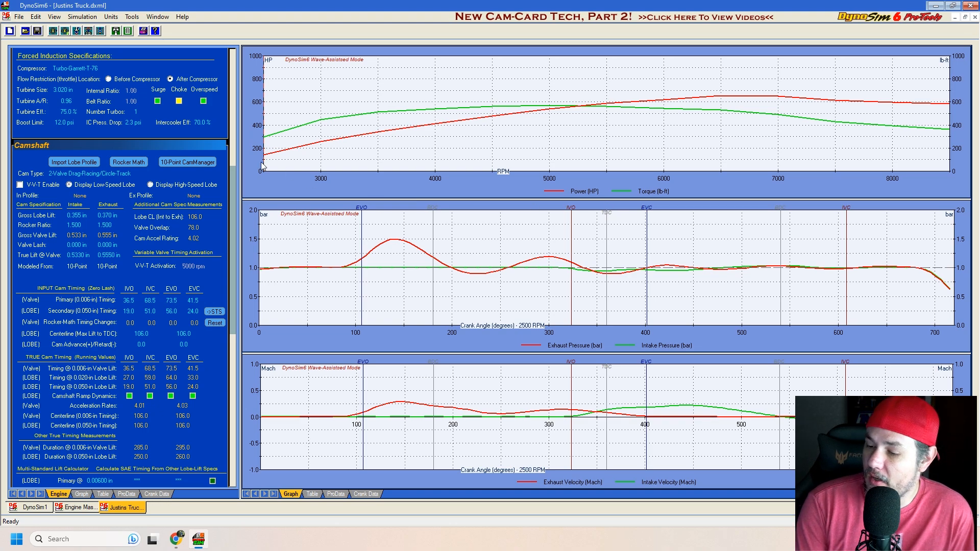
Step: Open the 3D engine pressure/flow display at an enlarged size and advance the crank angle to 140 degrees
left_click(69, 122)
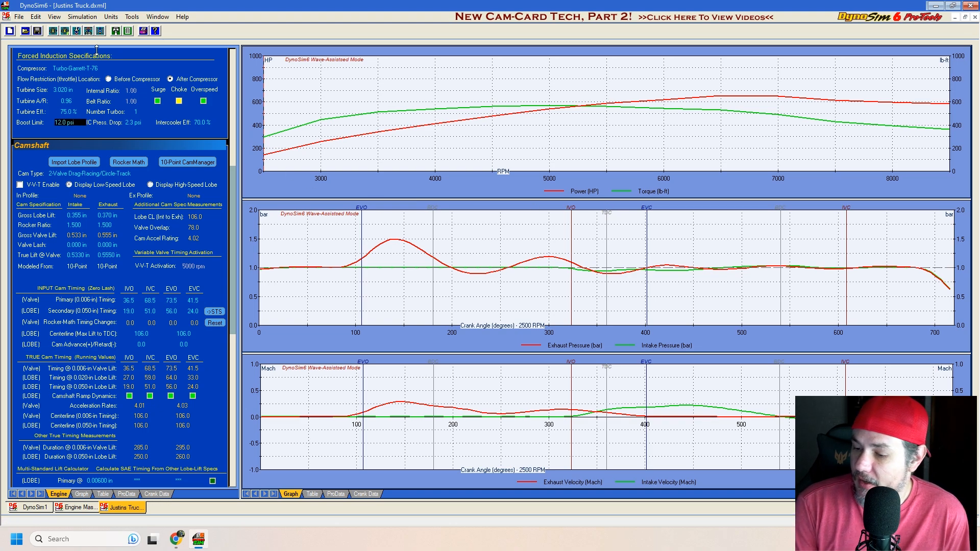
left_click(132, 17)
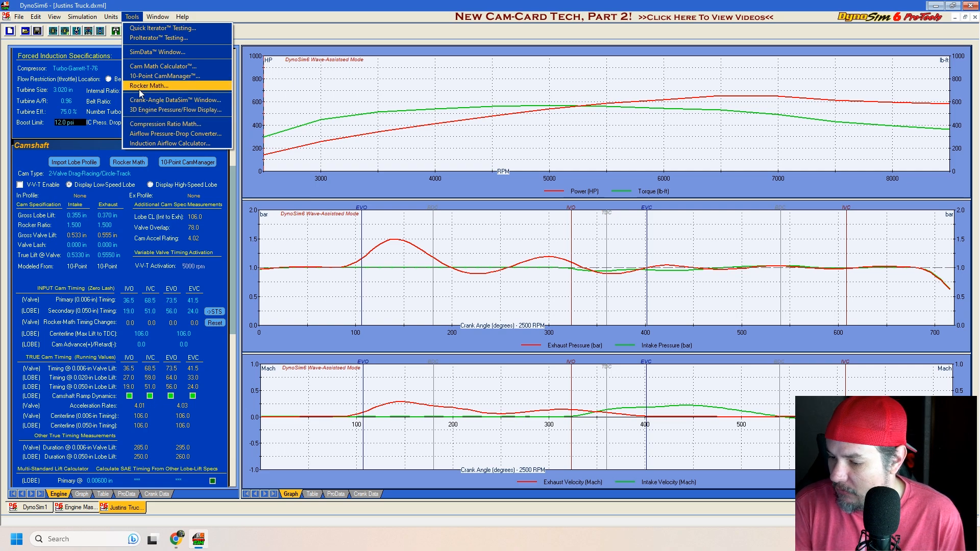
left_click(190, 109)
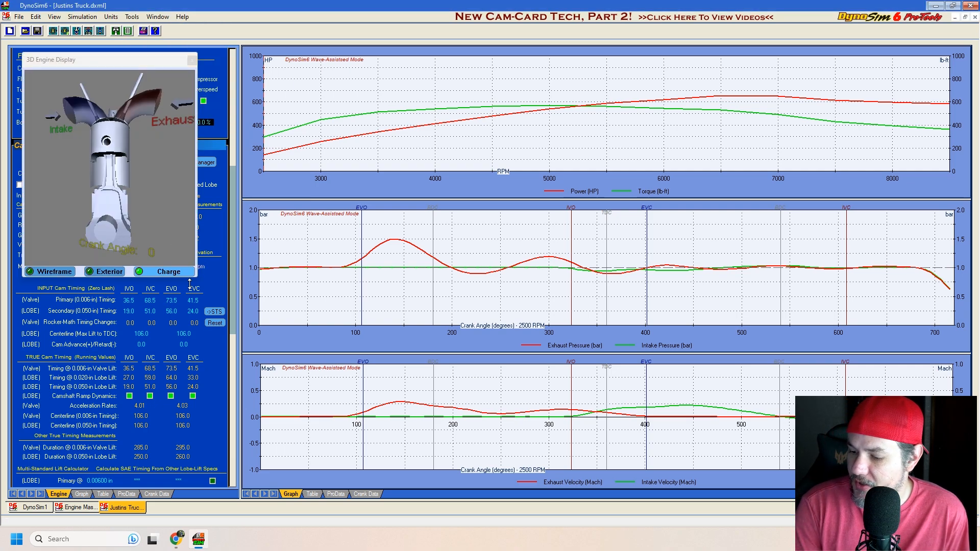
left_click_drag(198, 278, 295, 475)
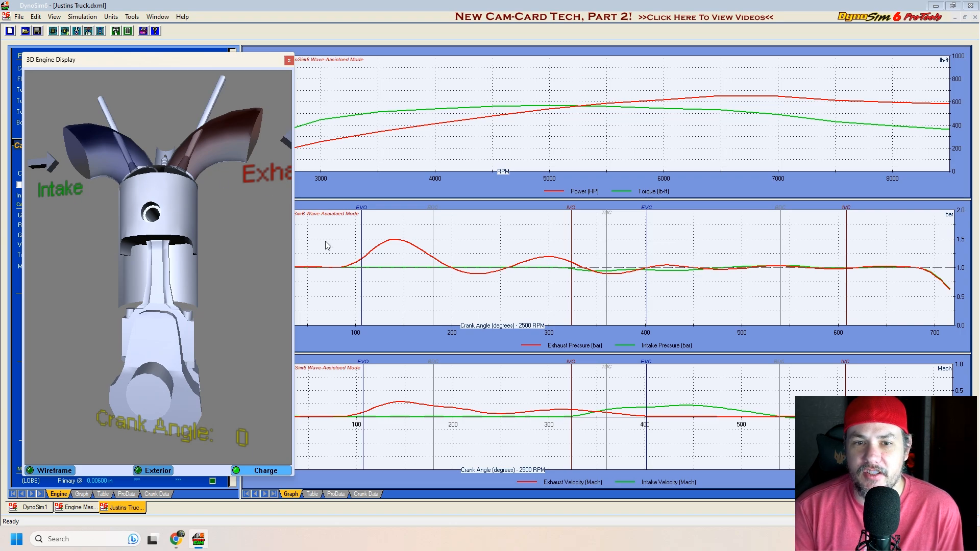
left_click_drag(318, 254, 395, 266)
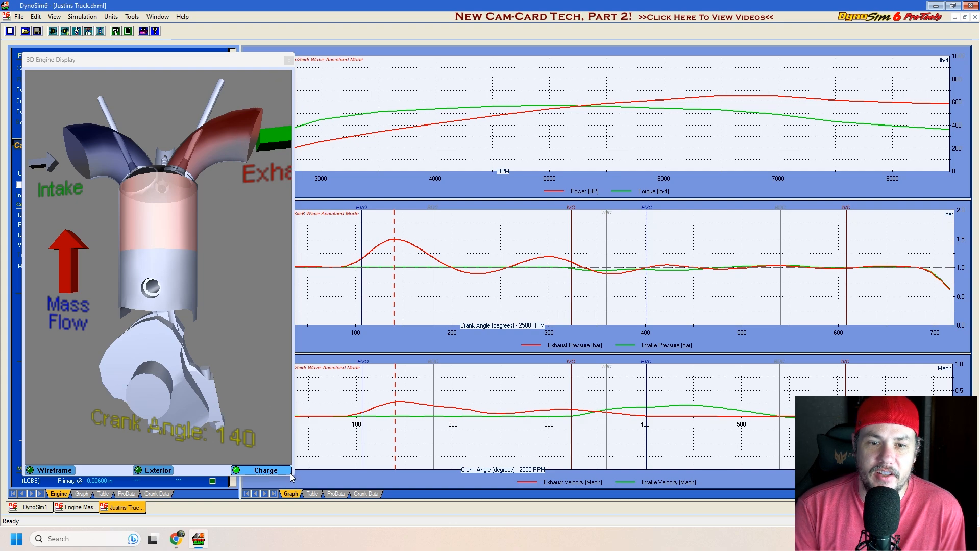
Step: Widen the 3D engine display and advance the crank angle through 360, 493, 592 and 667 degrees, closing it at the end
left_click_drag(293, 470, 448, 469)
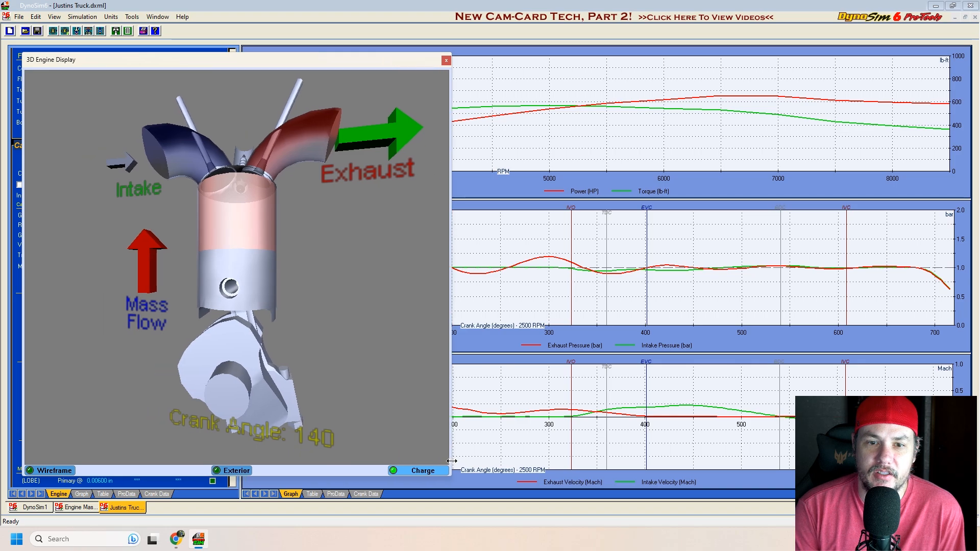
left_click(464, 288)
left_click_drag(463, 288, 608, 305)
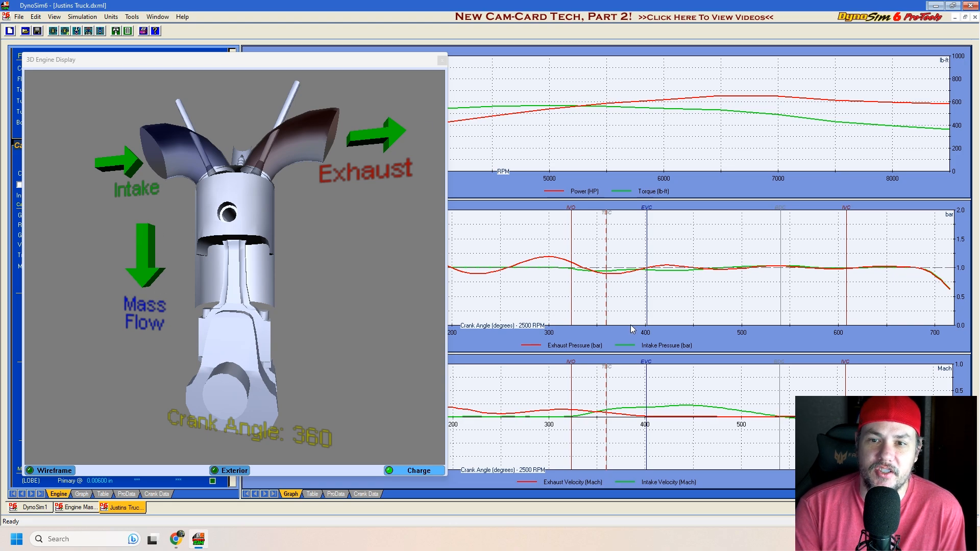
left_click_drag(604, 296, 735, 295)
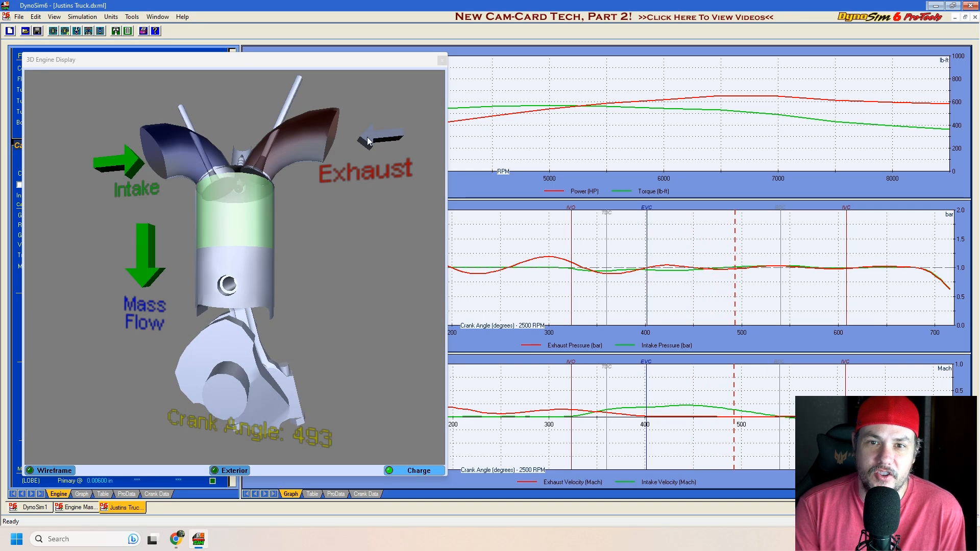
left_click_drag(735, 286, 831, 291)
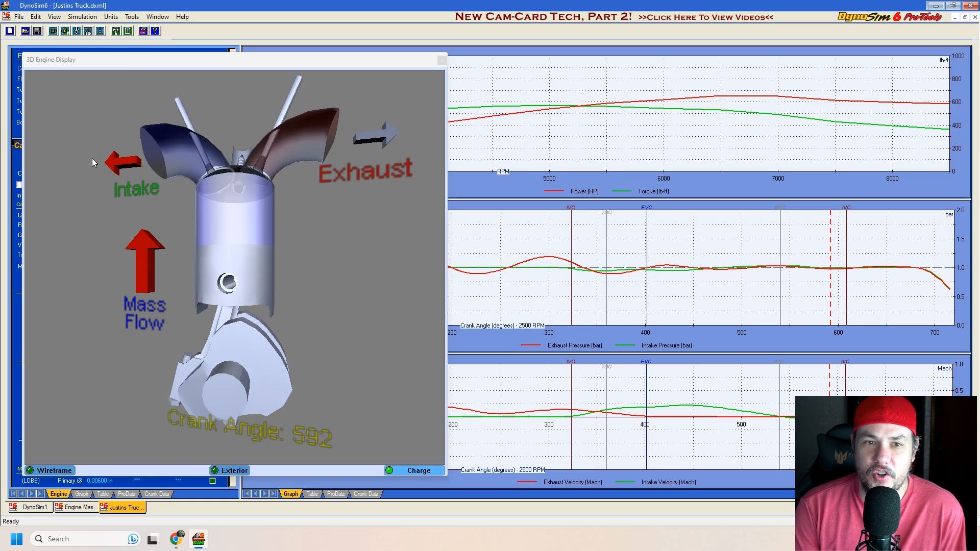
left_click_drag(829, 291, 903, 291)
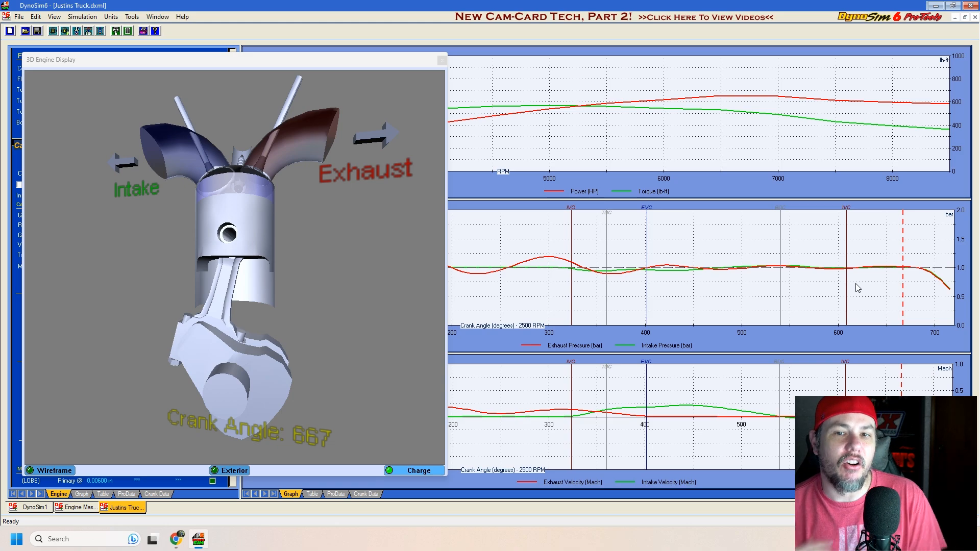
left_click(442, 59)
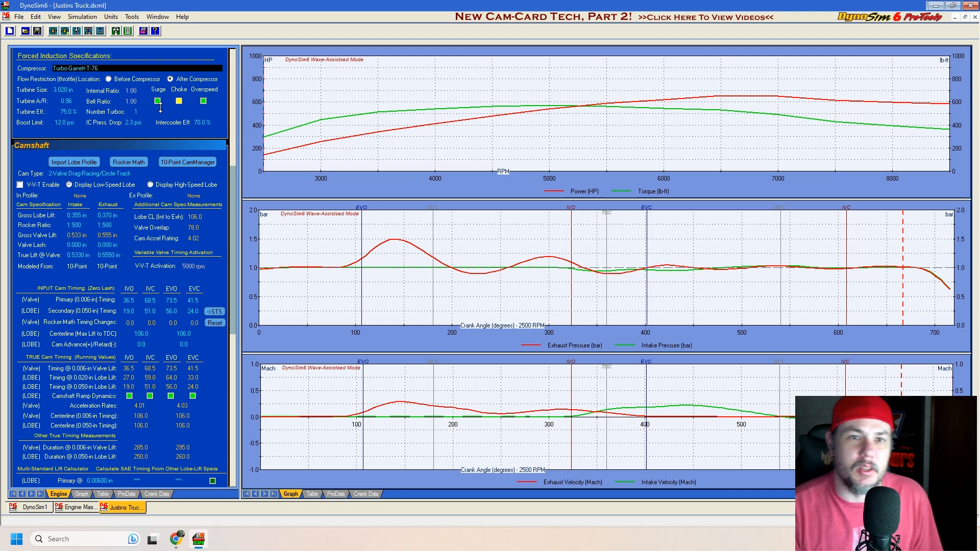
Step: Open the engine file Smoke Monster.dxml and enlarge its power and torque graph
left_click(25, 31)
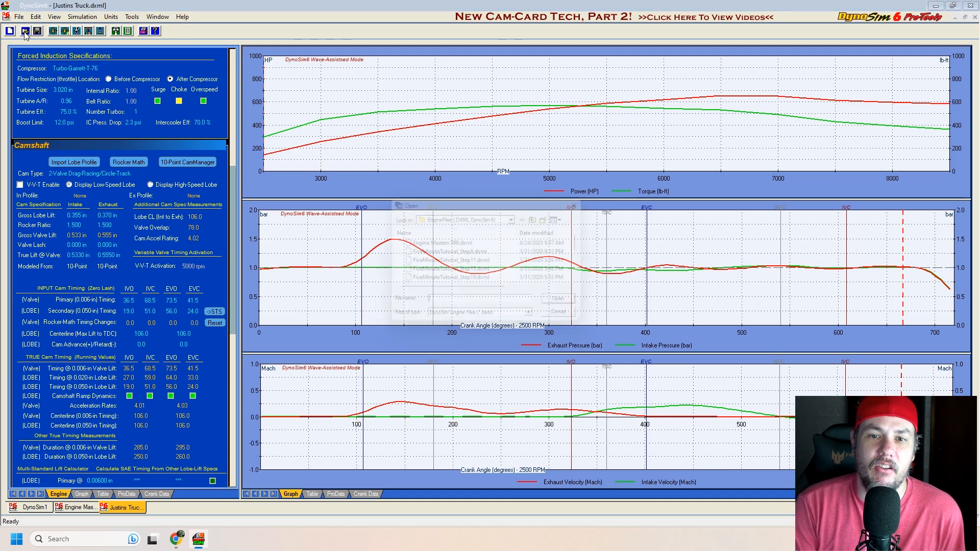
scroll(459, 265, "down", 10)
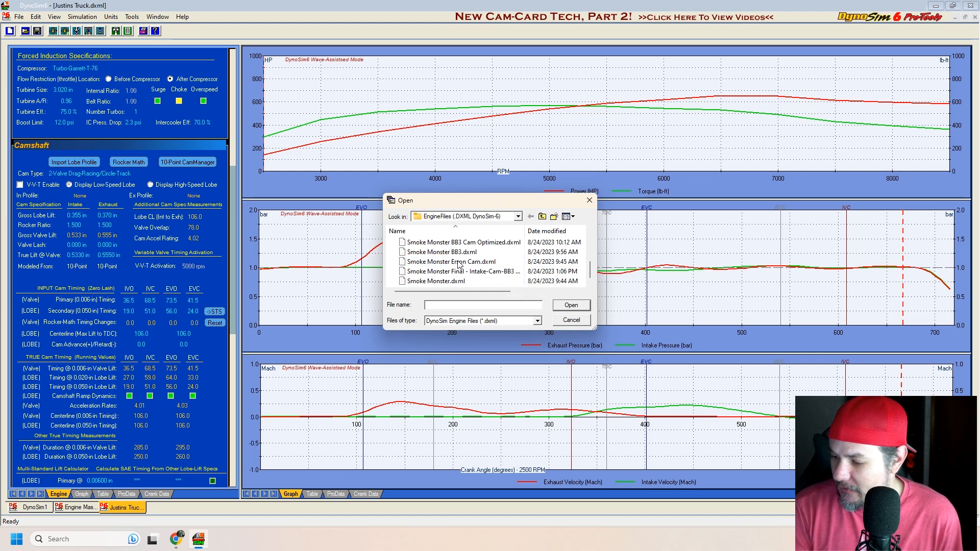
double_click(457, 281)
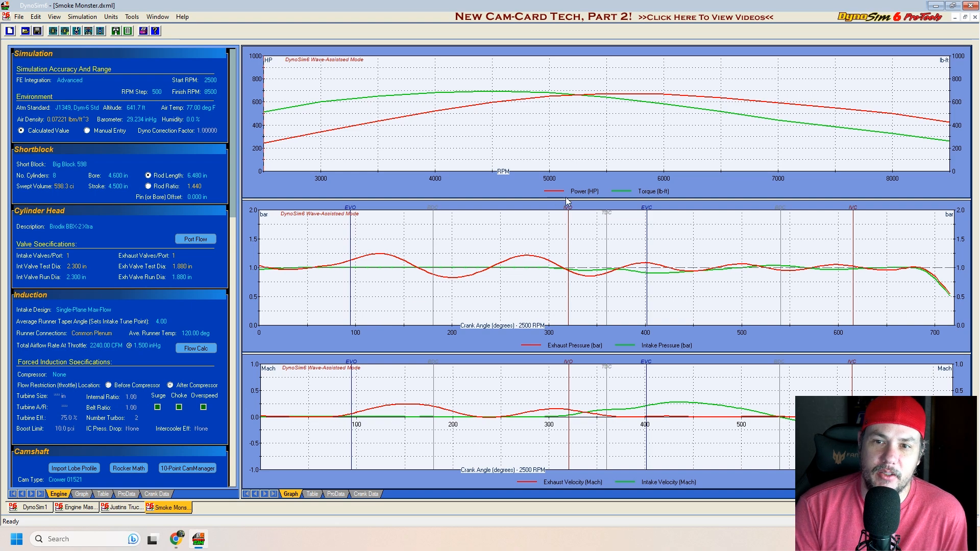
left_click_drag(569, 199, 575, 411)
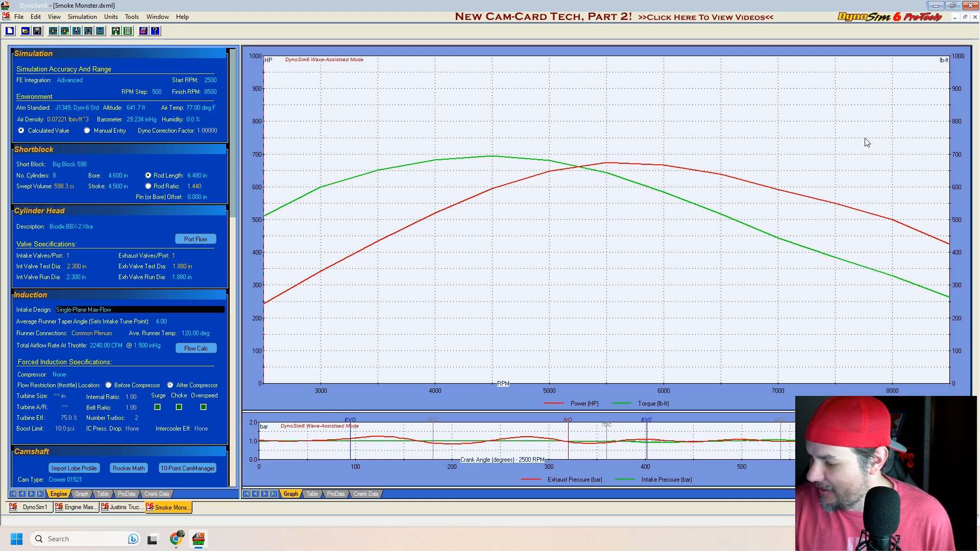
Step: Examine the calculated power and engine pressure data of the Smoke Monster engine in the standard and ProTools tables
left_click(311, 495)
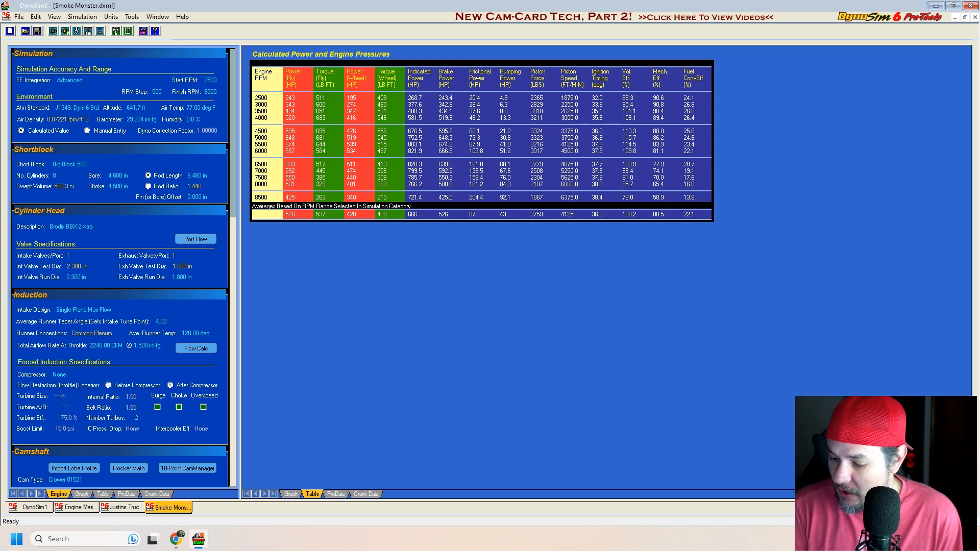
scroll(135, 330, "down", 2)
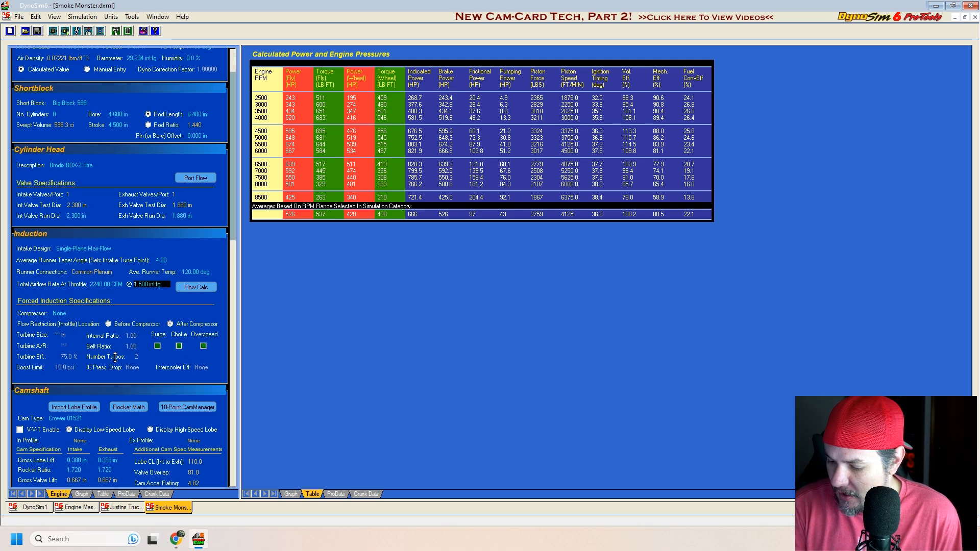
scroll(115, 357, "up", 2)
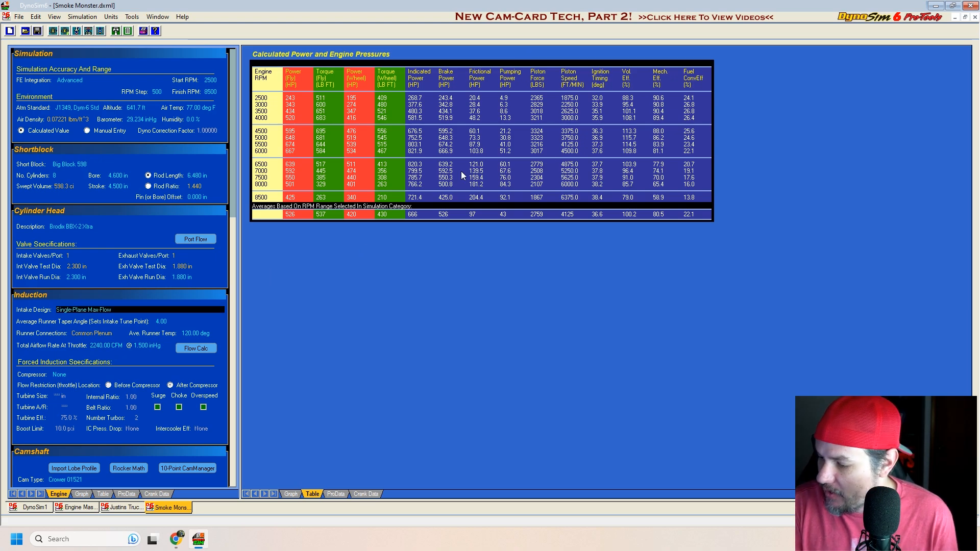
left_click(336, 495)
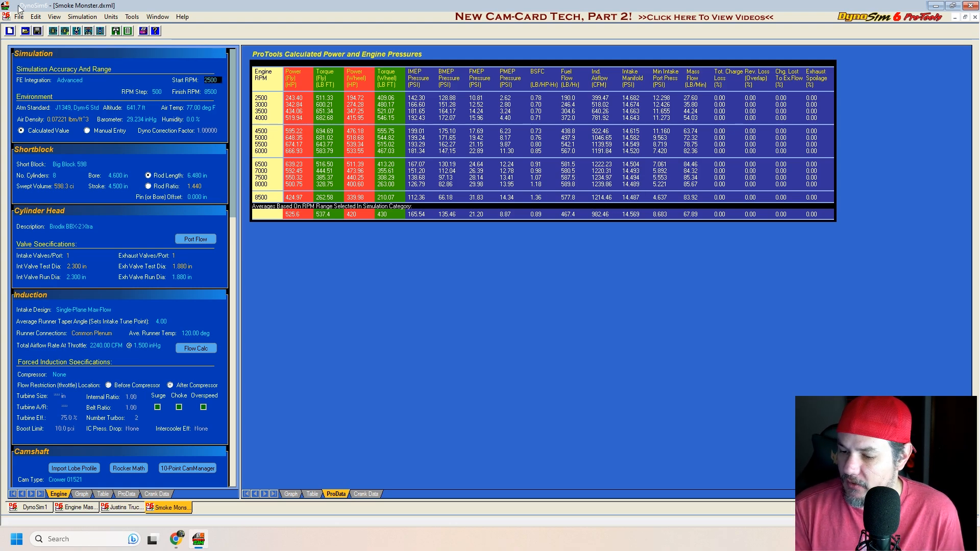
Step: Open the engine file Smoke Monster Final - Intake-Cam-BB3 Heads.dxml and enlarge its power and torque graph
left_click(24, 31)
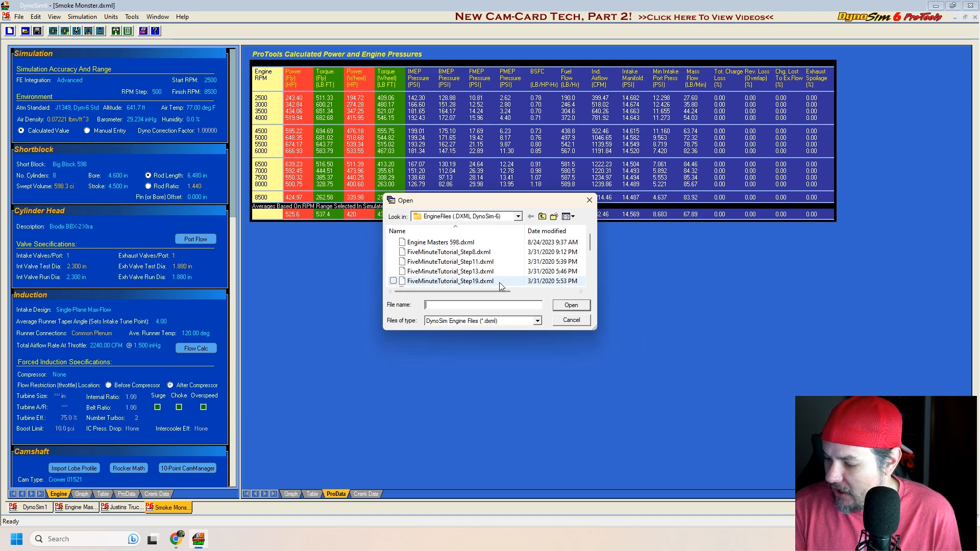
scroll(491, 278, "down", 5)
double_click(468, 272)
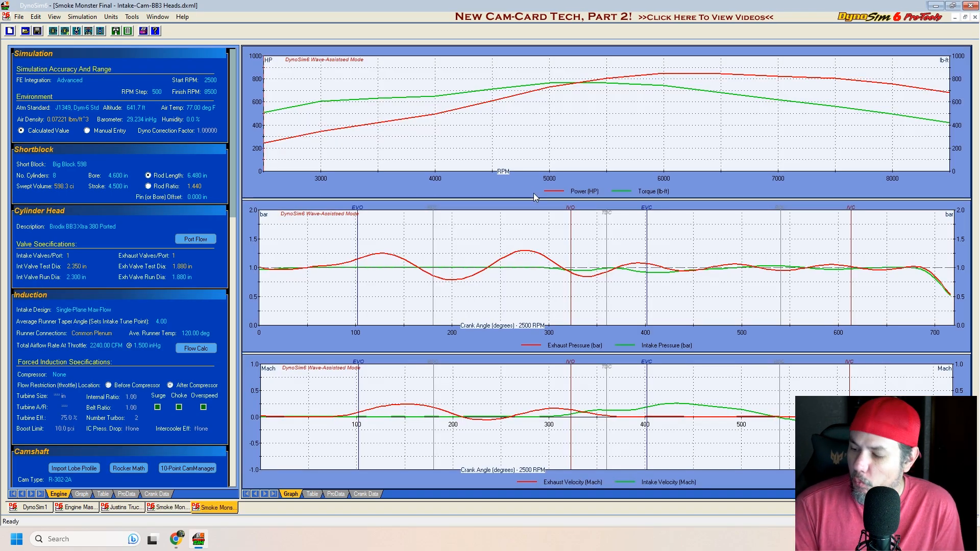
left_click_drag(534, 197, 546, 401)
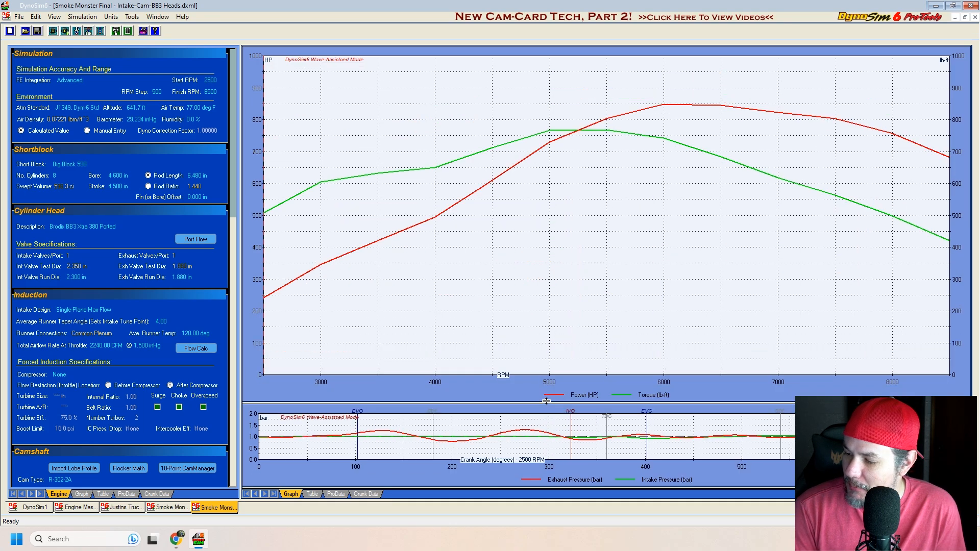
Step: Show the Smoke Monster power and torque graph and compare it with that of the Smoke Monster Final engine
left_click(174, 508)
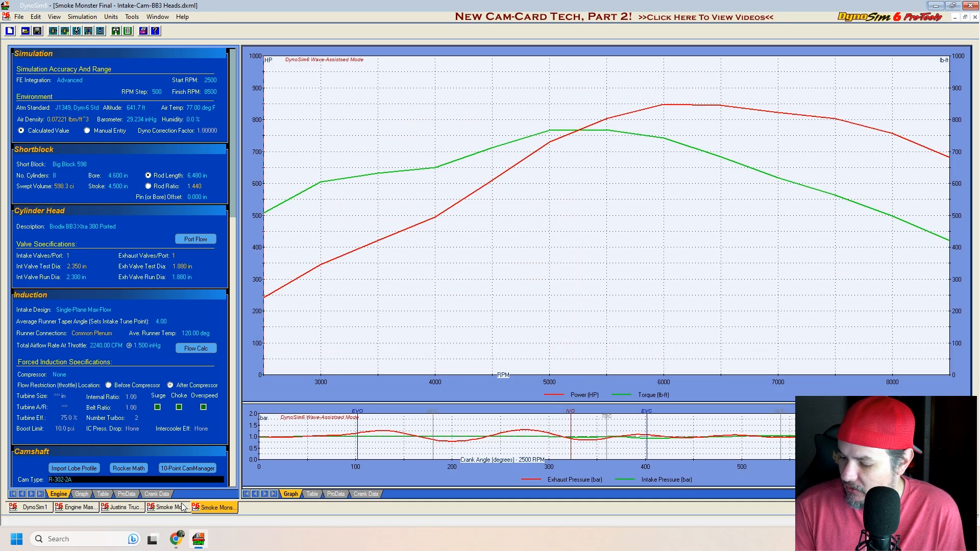
left_click(291, 494)
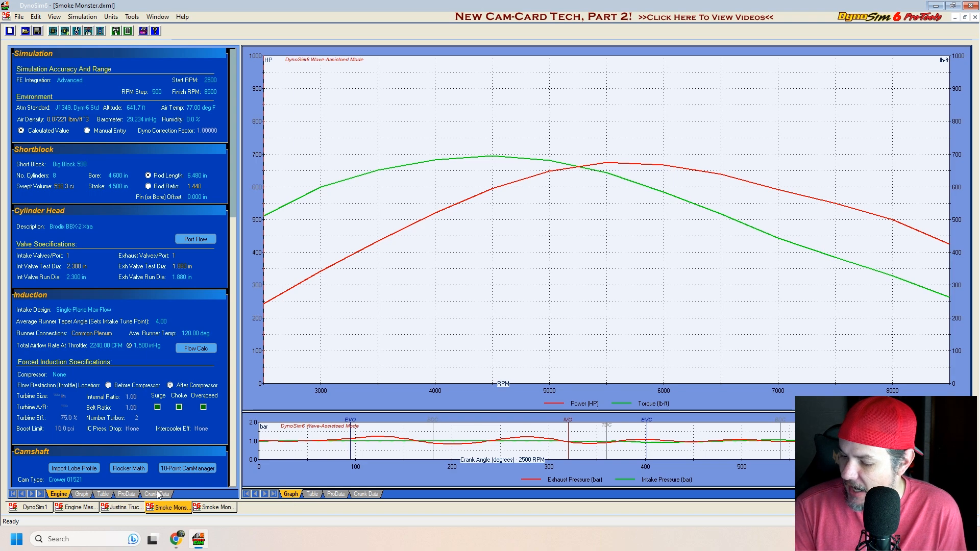
left_click(224, 508)
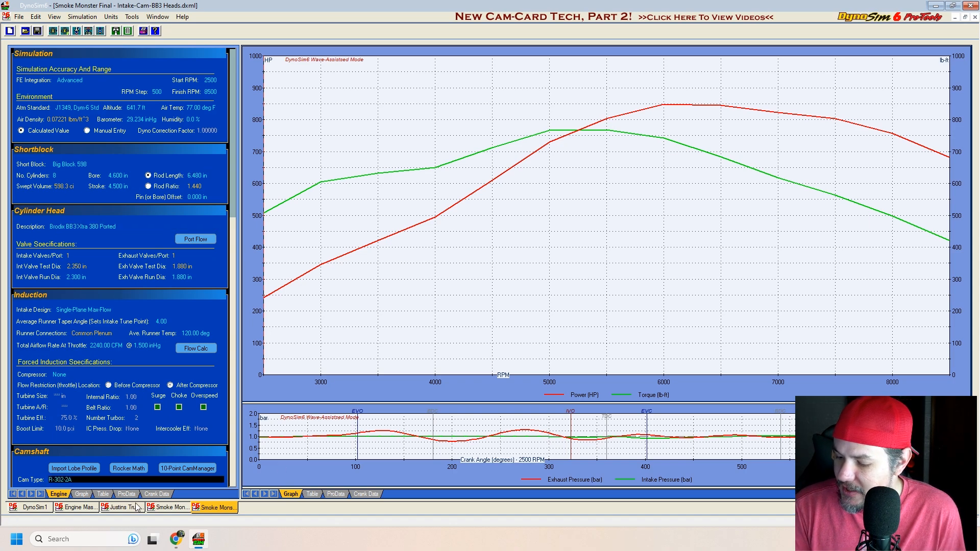
left_click(168, 507)
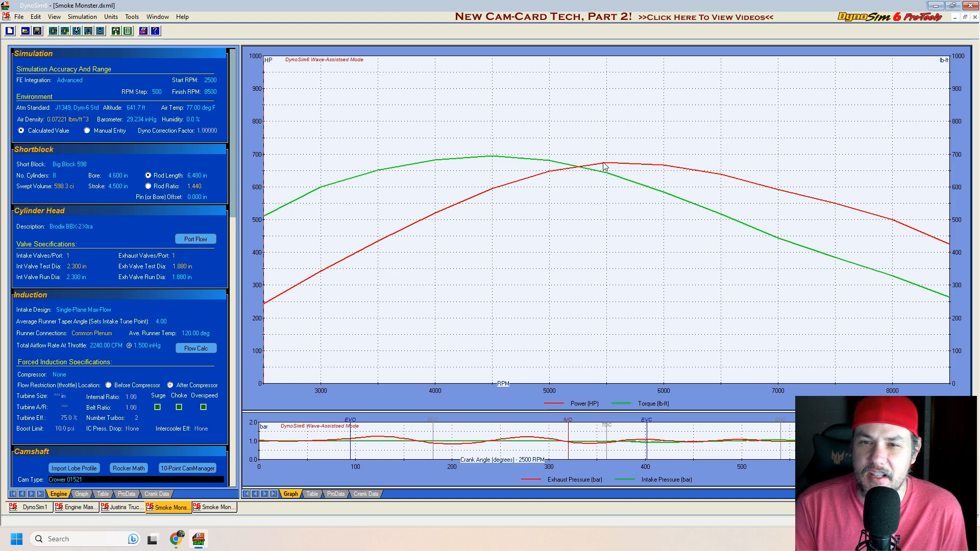
Step: Review the cylinder head and camshaft specifications of the Smoke Monster Final engine, keeping cam type R-302-2A
left_click(214, 508)
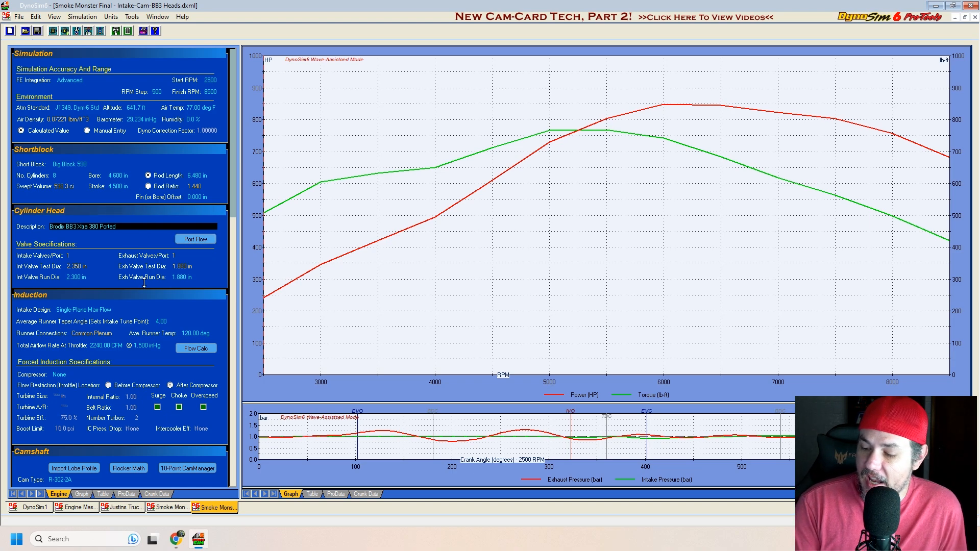
scroll(154, 269, "down", 2)
left_click(79, 419)
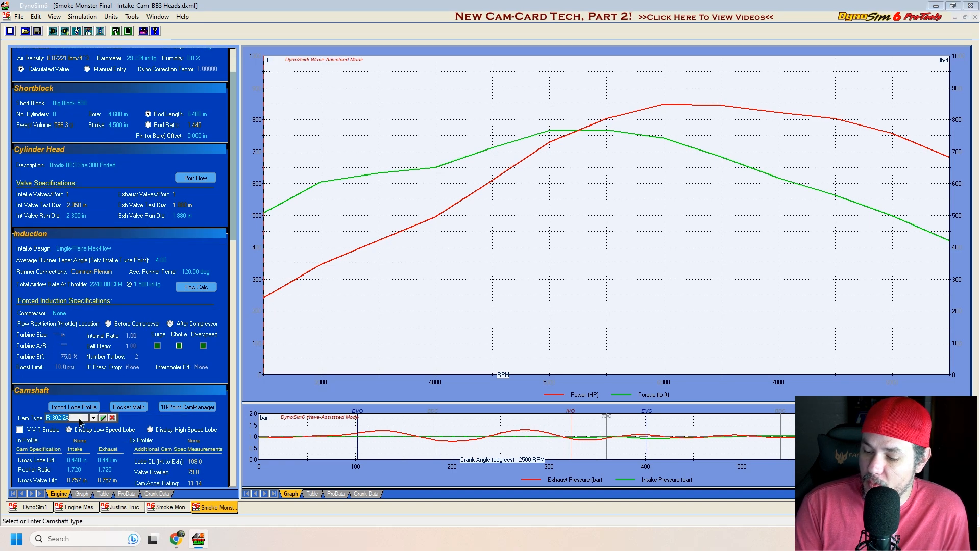
left_click(142, 421)
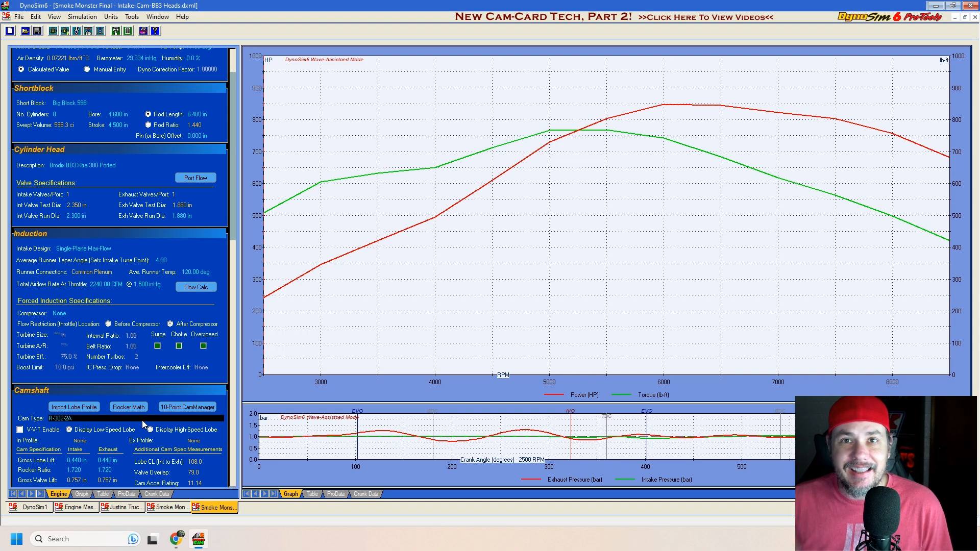